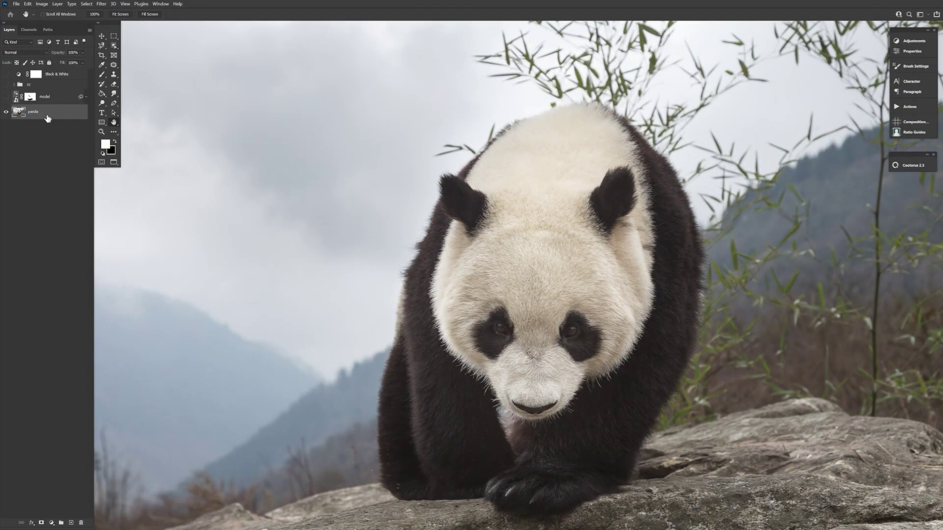
Duplicate the panda layer beneath itself, name the copy background, and add a grey Solid Color fill layer above it
drag(48, 117, 46, 126)
double_click(42, 127)
click(52, 523)
click(61, 390)
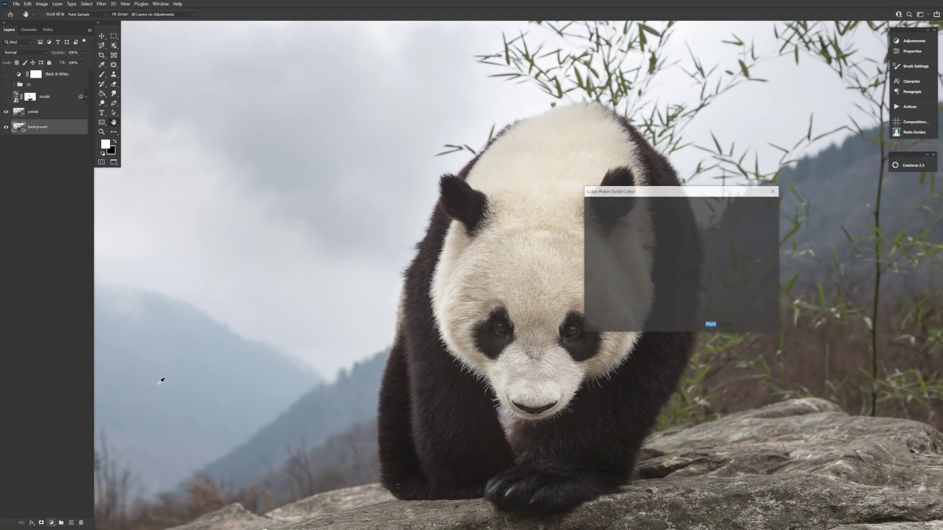
click(591, 283)
click(752, 204)
Select the subject on the panda layer and convert the selection into a layer mask
click(6, 112)
click(6, 112)
click(45, 112)
click(114, 46)
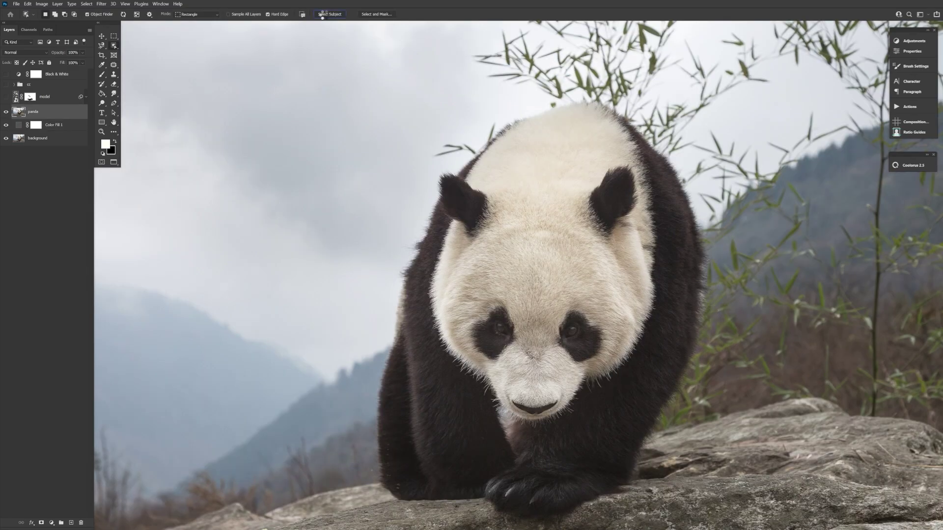
click(323, 15)
click(42, 522)
Refine the panda mask's fur edges in Select and Mask with Decontaminate Colors on, and output to a new layer with a layer mask
click(101, 75)
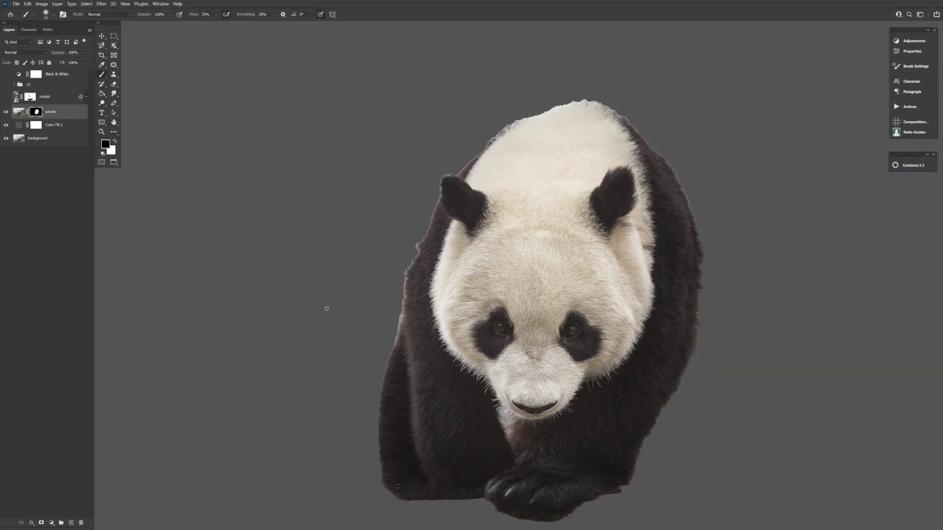
double_click(37, 113)
click(856, 126)
click(859, 212)
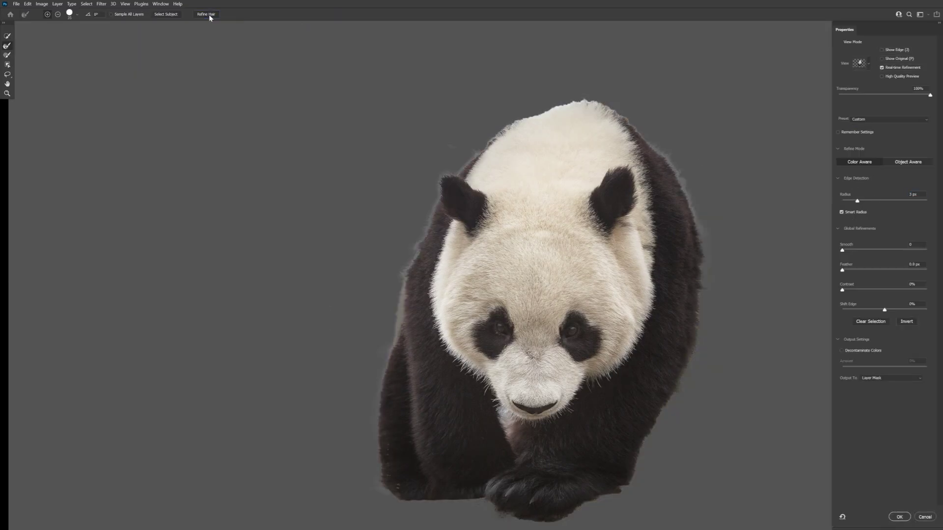
key(])
key(])
key(])
mouse_move(611, 108)
mouse_down()
mouse_move(584, 103)
mouse_move(636, 108)
mouse_up()
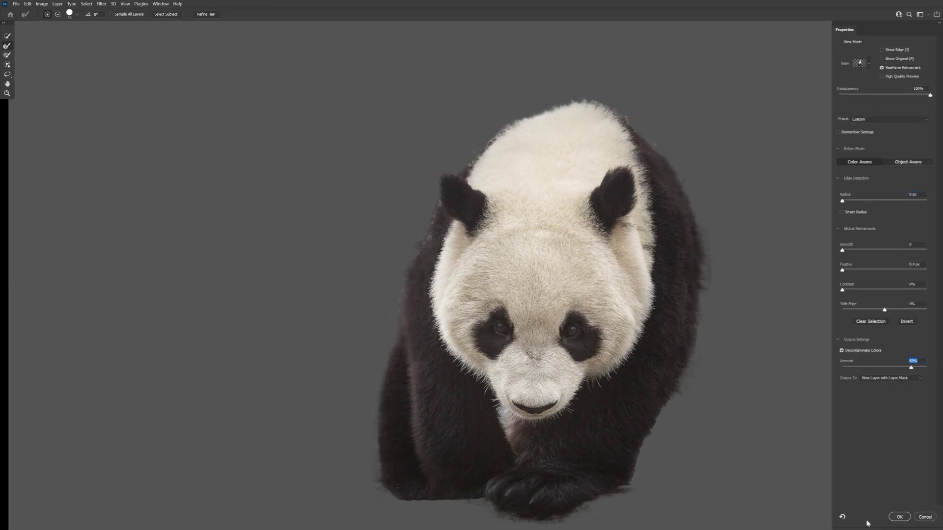
click(899, 516)
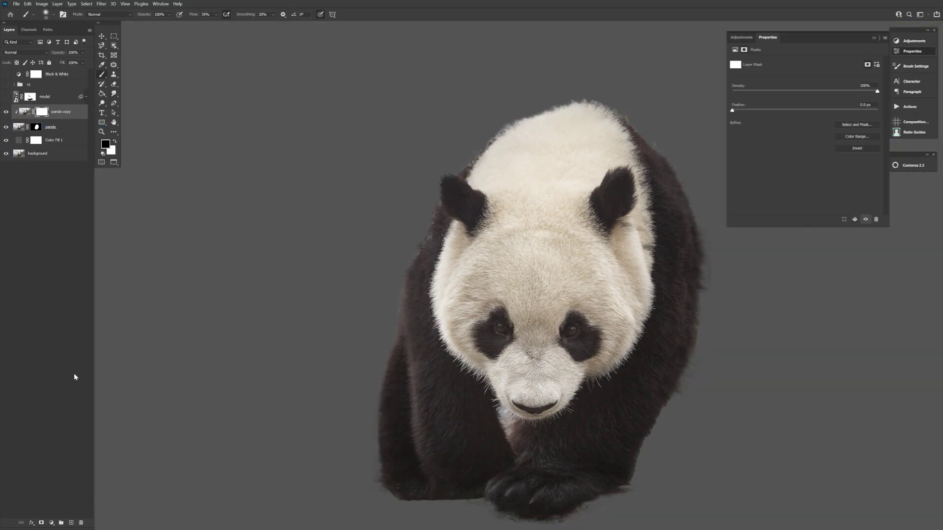
Clip the panda copy to the panda layer with a black mask, and touch up the panda layer's mask edge with a hair brush
click(21, 124)
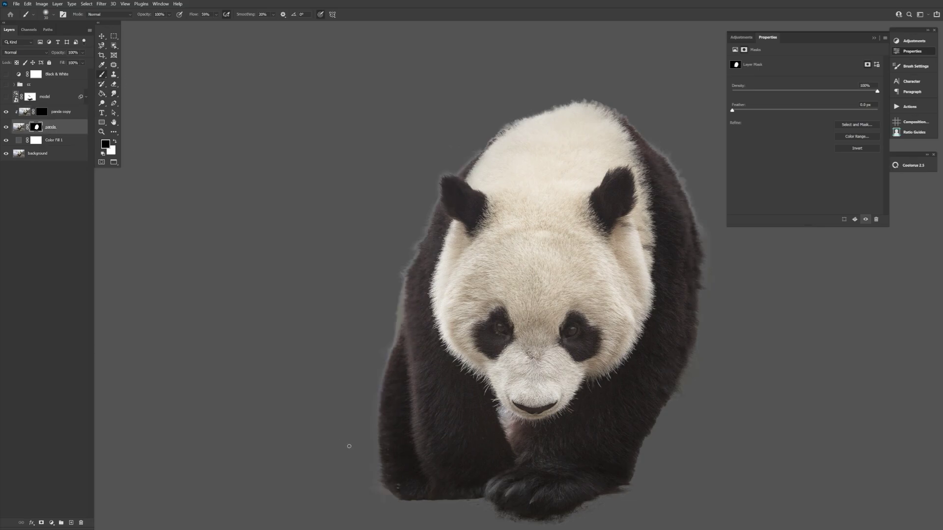
click(873, 38)
key(bracketleft)
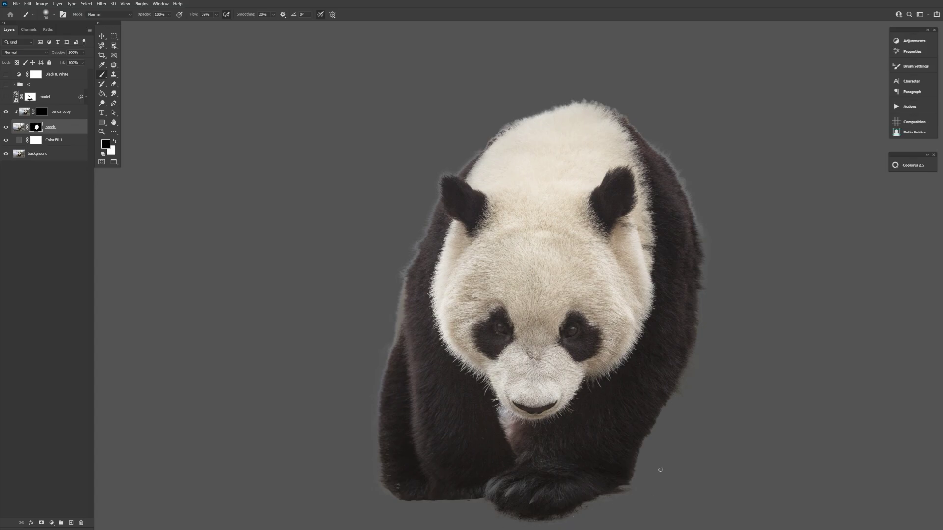
click(52, 14)
double_click(129, 238)
Paint white on the panda copy's mask along the fur outline with a soft brush, and restore the flank edge on the panda layer's mask
click(41, 111)
click(52, 15)
double_click(62, 76)
key(x)
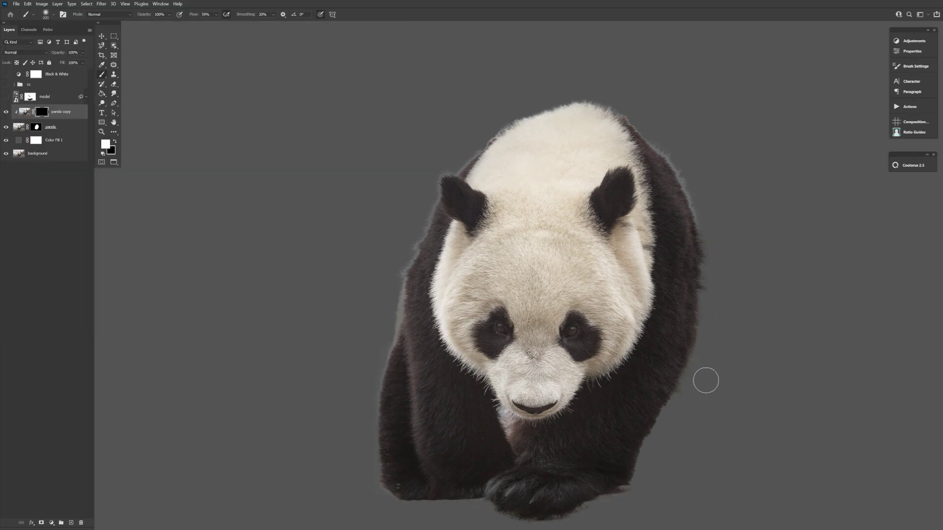
key(bracketleft)
key(bracketleft)
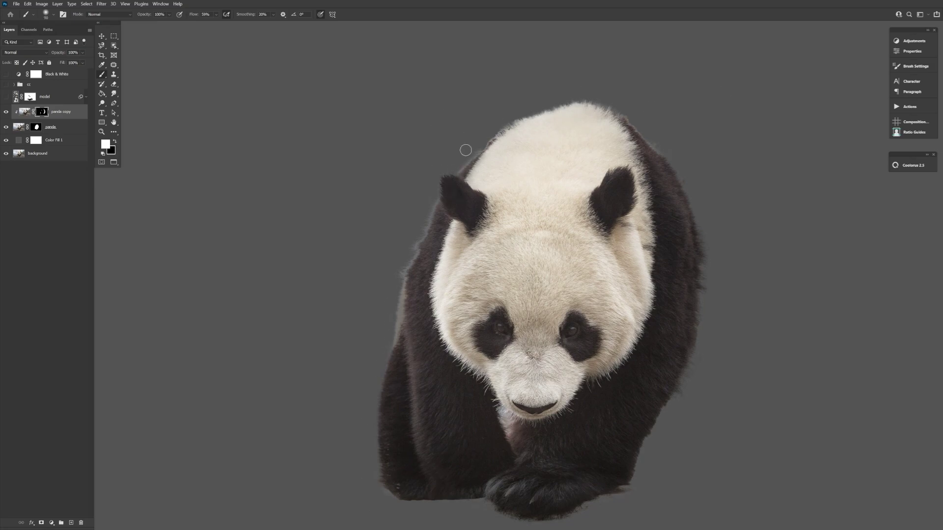
key(alt+bracketleft)
key(x)
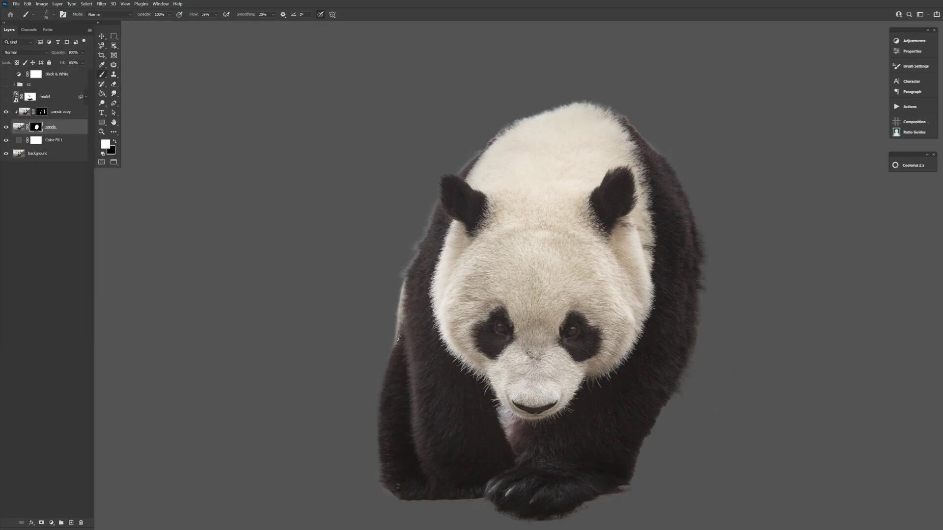
Add a clipped Darken layer above the panda copy and paint the panda's edge halo with a sampled dark fur colour
key(ctrl+alt+shift+n)
key(ctrl+bracketright)
click(25, 52)
click(14, 74)
click(106, 143)
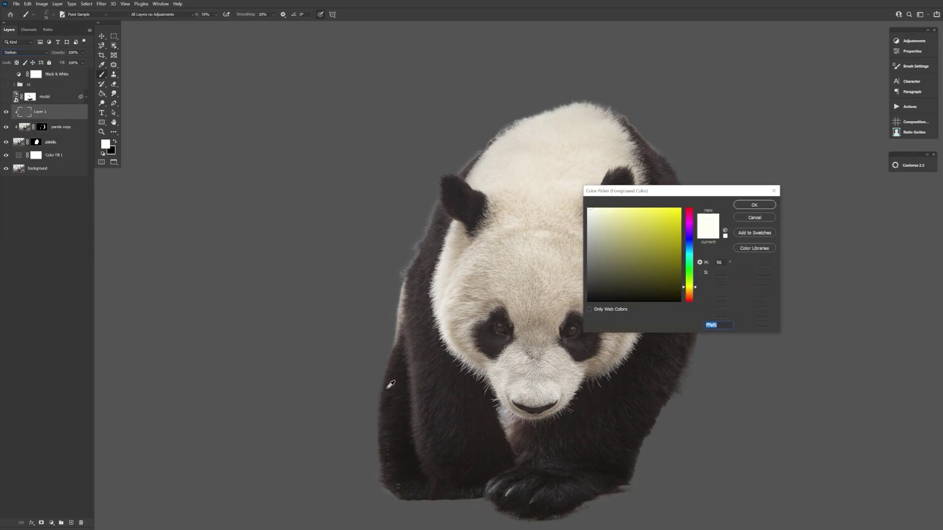
click(389, 383)
key(Return)
click(49, 15)
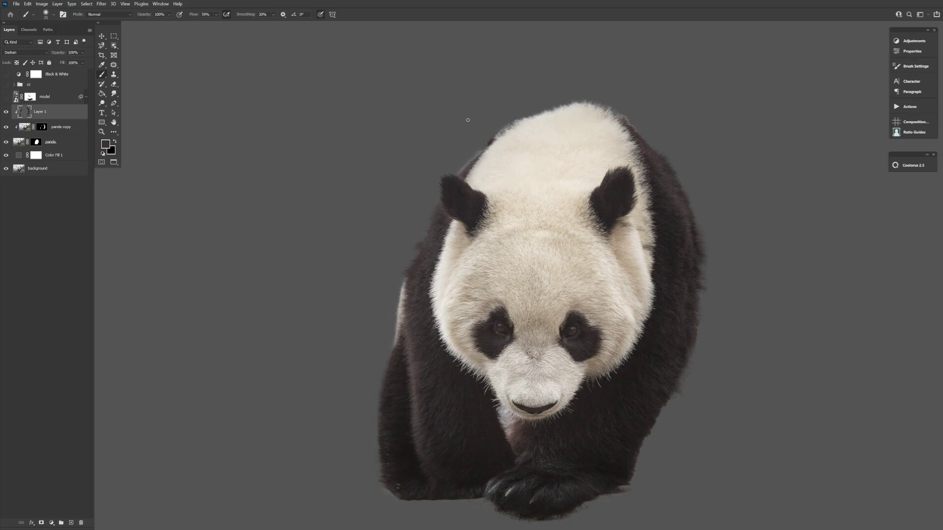
Choose a dark grey foreground colour and enlarge the brush to darken the remaining light fringes of the fur
click(105, 143)
click(598, 272)
key(Return)
key(bracketright)
key(bracketright)
key(bracketright)
key(bracketright)
key(bracketright)
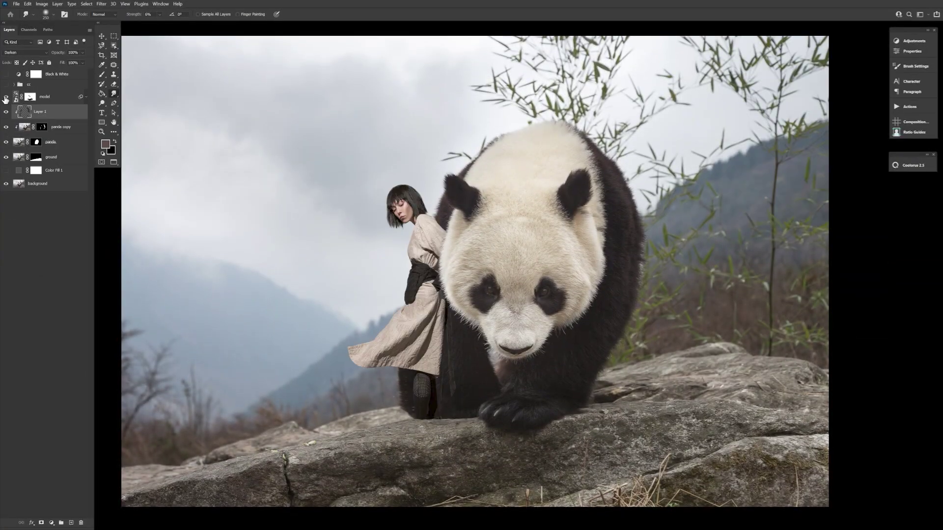
Target the model layer's mask and set up a small Hard Round brush for touching up its edges
shift+click(28, 98)
shift+click(30, 98)
key(b)
click(53, 14)
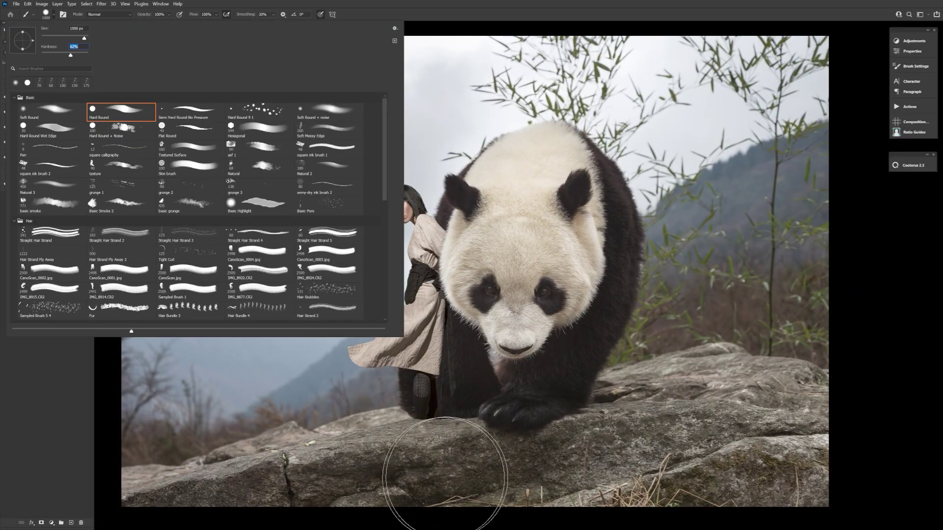
click(441, 471)
key(bracketleft)
key(bracketleft)
key(bracketleft)
key(bracketleft)
key(bracketleft)
key(bracketleft)
key(bracketleft)
key(bracketleft)
key(bracketleft)
key(bracketleft)
key(bracketleft)
key(bracketleft)
key(bracketleft)
key(bracketleft)
key(bracketleft)
key(bracketleft)
key(bracketleft)
key(bracketleft)
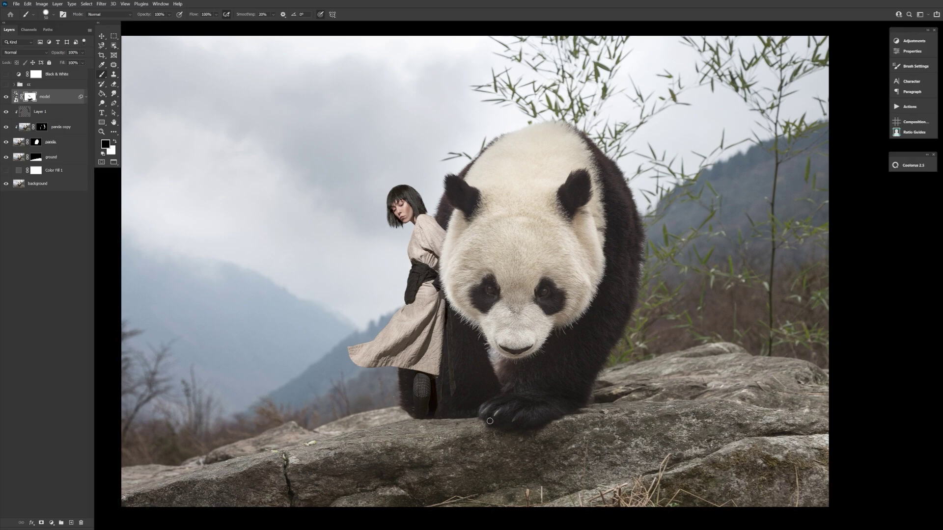
Preview the colour-correction group, and duplicate the panda layer beneath the original with a pale Color Overlay effect
click(6, 84)
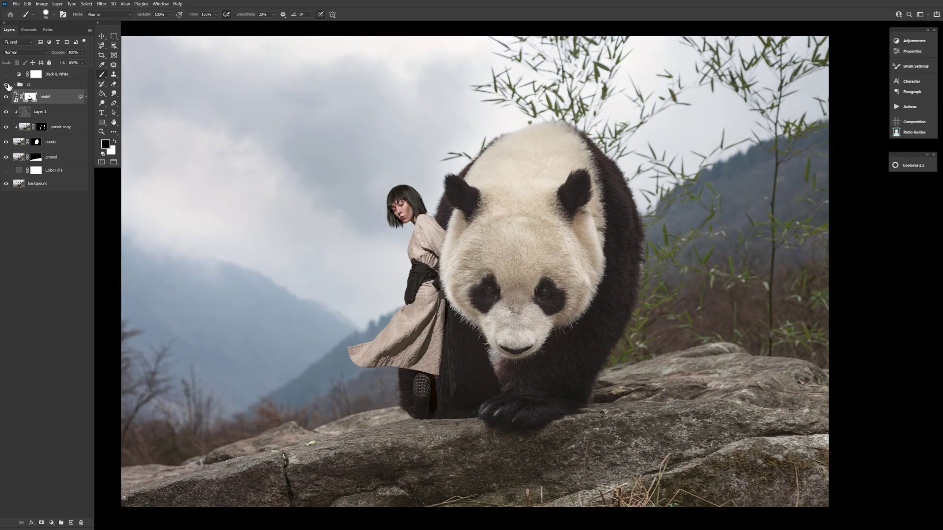
click(6, 85)
click(67, 159)
drag(64, 143, 65, 150)
click(33, 523)
click(48, 494)
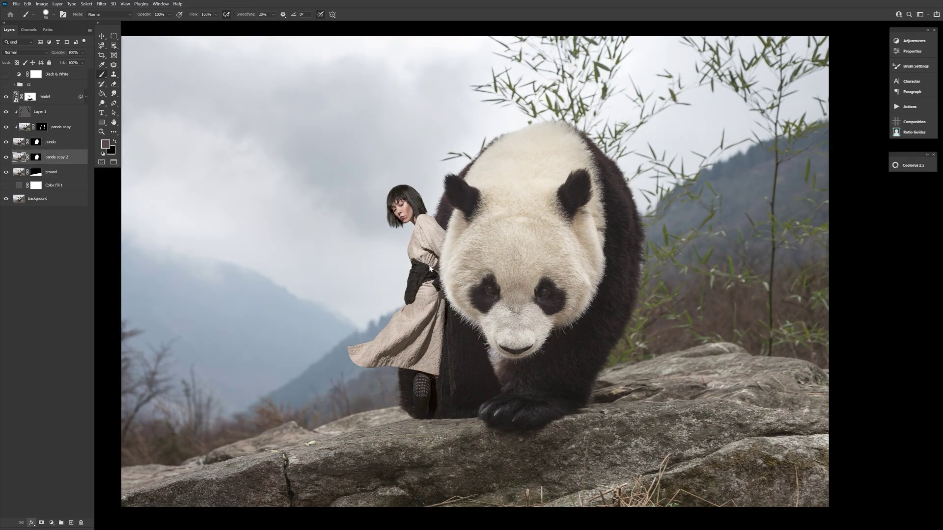
click(750, 223)
click(755, 204)
click(834, 217)
Rasterize the lower panda copy's layer style and set its blend mode to Color Dodge
right_click(74, 154)
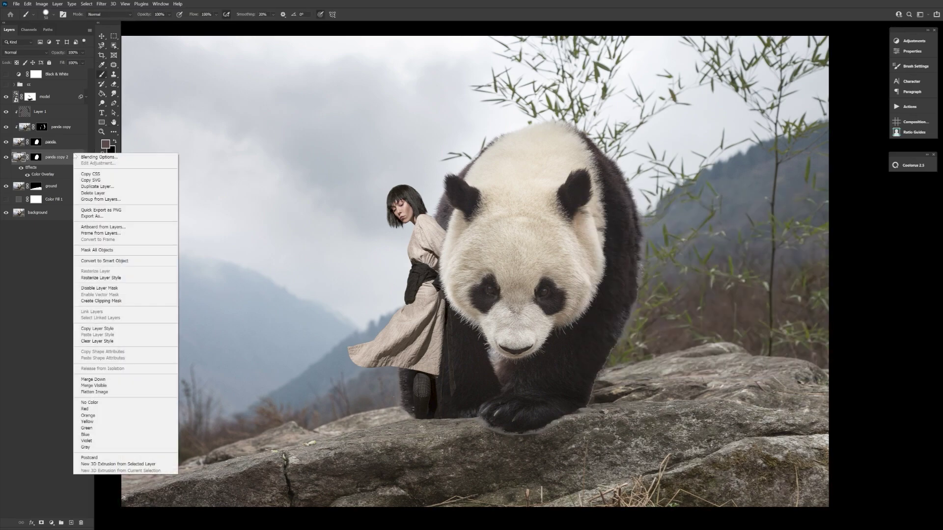
click(107, 277)
click(26, 52)
click(35, 123)
Warp the lower panda copy slightly beyond the panda's outline to form a bright rim around the back and sides
key(ctrl+t)
click(330, 14)
drag(406, 129, 397, 118)
drag(511, 143, 512, 147)
drag(390, 437, 389, 432)
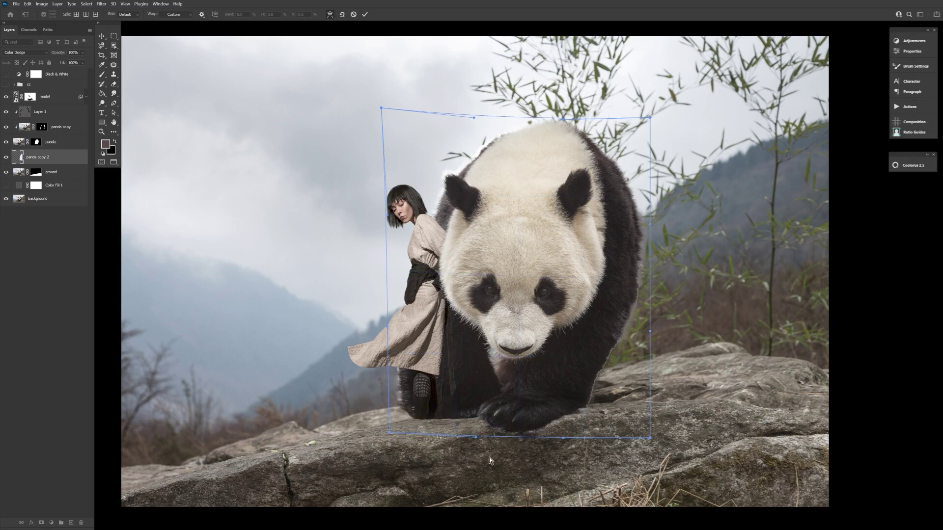
drag(633, 170, 636, 167)
drag(596, 392, 591, 389)
key(Return)
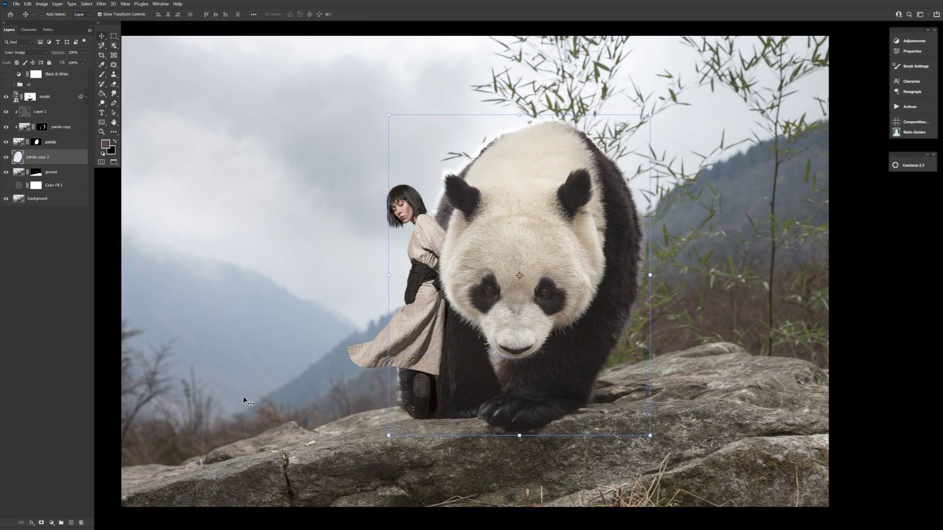
Mask the rim glow away around the panda's right side and feet with a soft brush, and smudge the glow's edge
click(41, 522)
key(b)
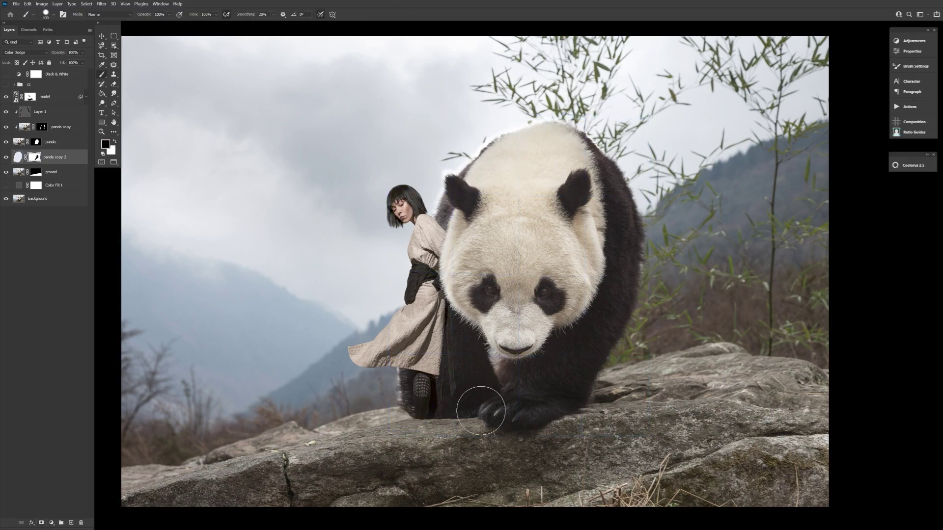
key(bracketleft)
key(bracketleft)
click(53, 15)
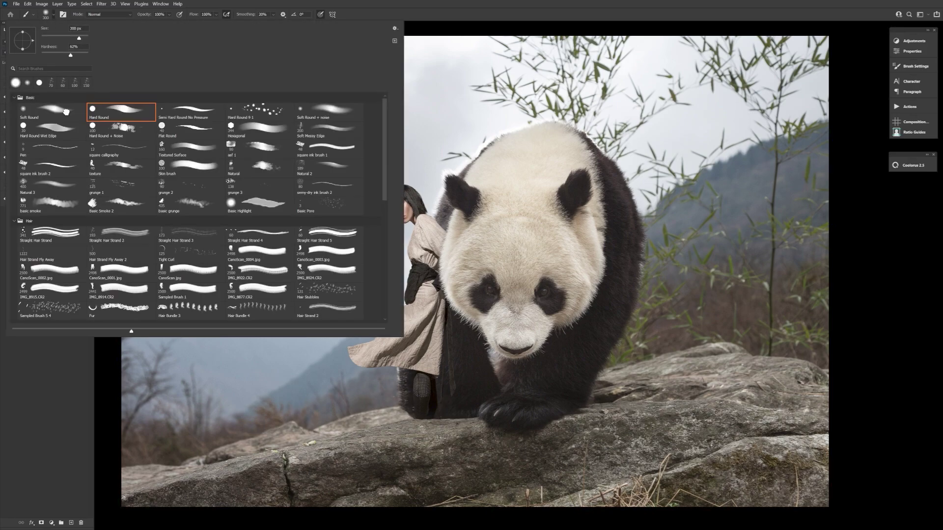
double_click(121, 112)
key(x)
key(bracketright)
key(x)
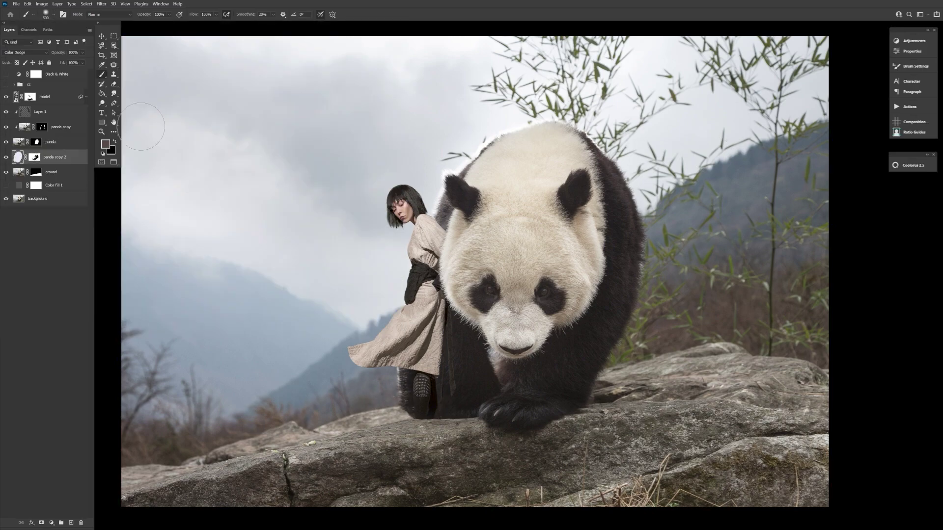
click(113, 94)
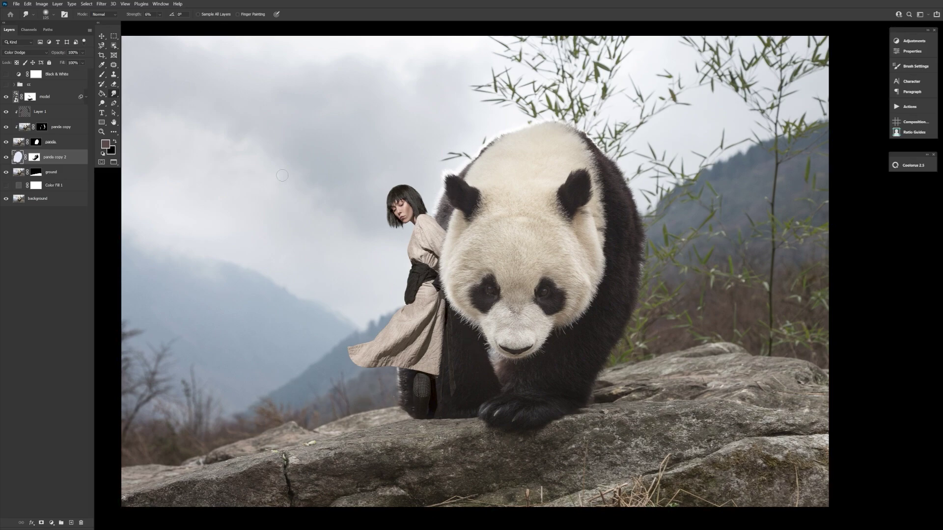
Duplicate the model layer beneath the original and apply a pale Color Overlay to the copy
click(62, 97)
key(ctrl+j)
key(ctrl+bracketleft)
right_click(65, 112)
click(89, 273)
click(31, 523)
click(47, 492)
key(Return)
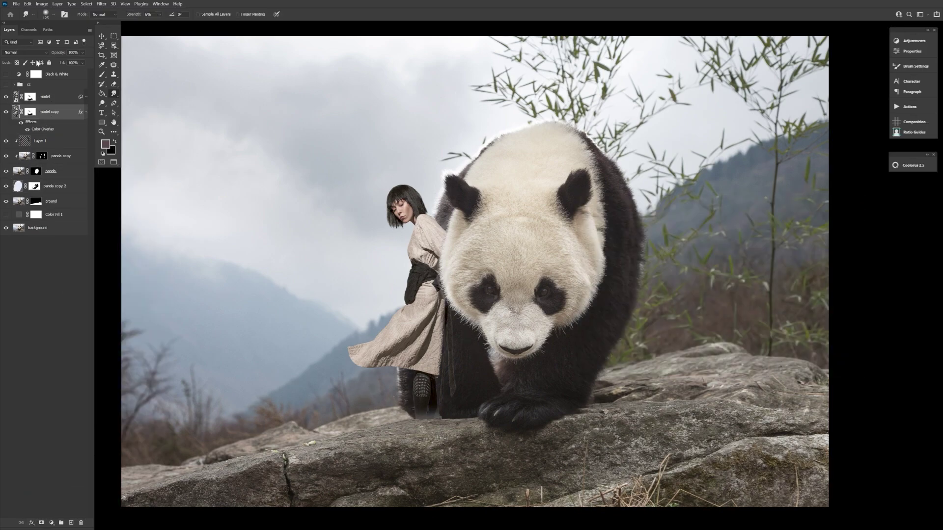
Rasterize the model copy's layer style and set its blend mode to Color Dodge
right_click(67, 113)
click(91, 282)
click(25, 53)
click(17, 120)
Warp the model copy outward so it forms a glow beyond the model's head, dress and legs
key(ctrl+t)
click(305, 14)
drag(348, 253, 321, 270)
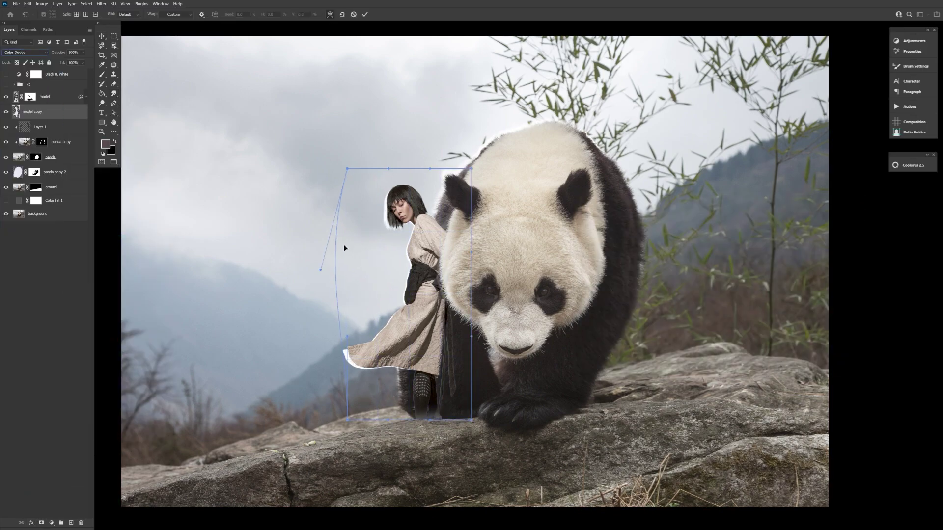
drag(389, 169, 399, 172)
drag(426, 397, 387, 397)
click(365, 14)
Lasso the model's head, mask the glow to that area, and clean up the mask with a smaller brush
click(101, 45)
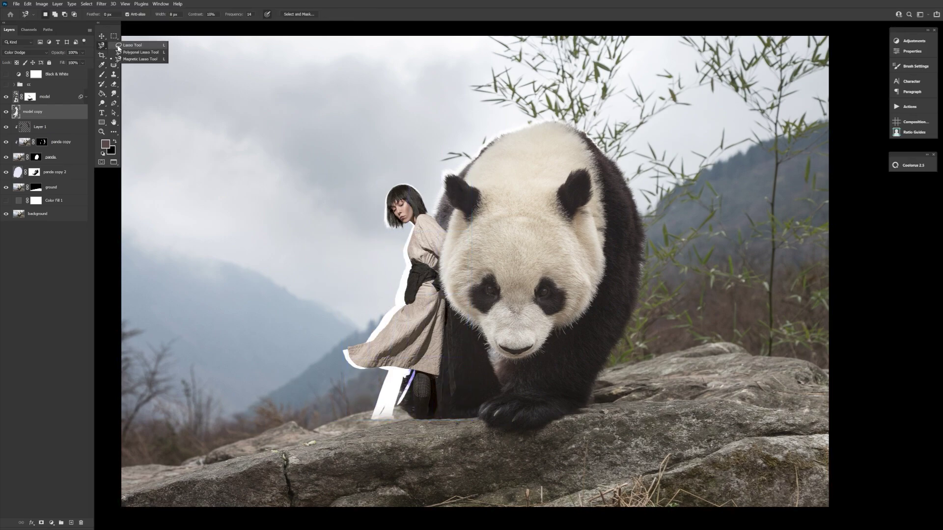
click(117, 47)
drag(407, 239, 411, 238)
click(41, 523)
key(b)
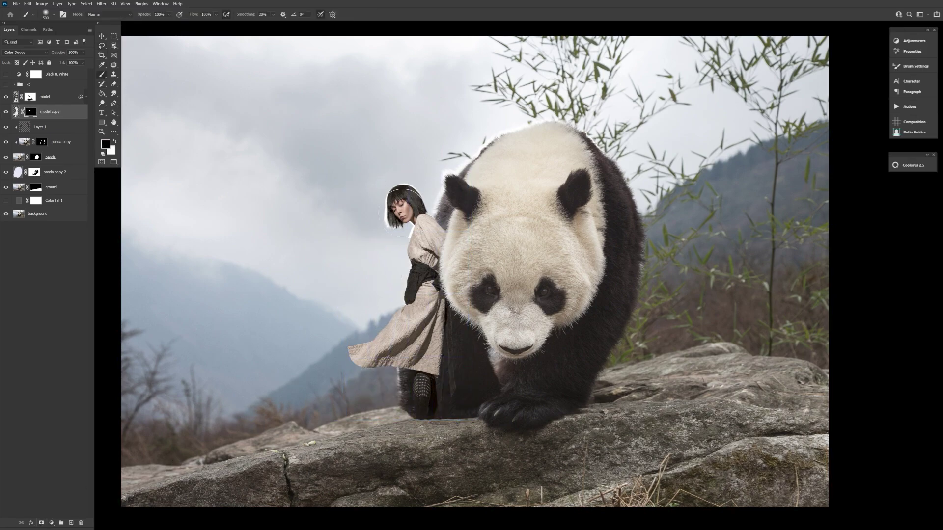
key(bracketleft)
key(bracketleft)
key(bracketleft)
key(bracketleft)
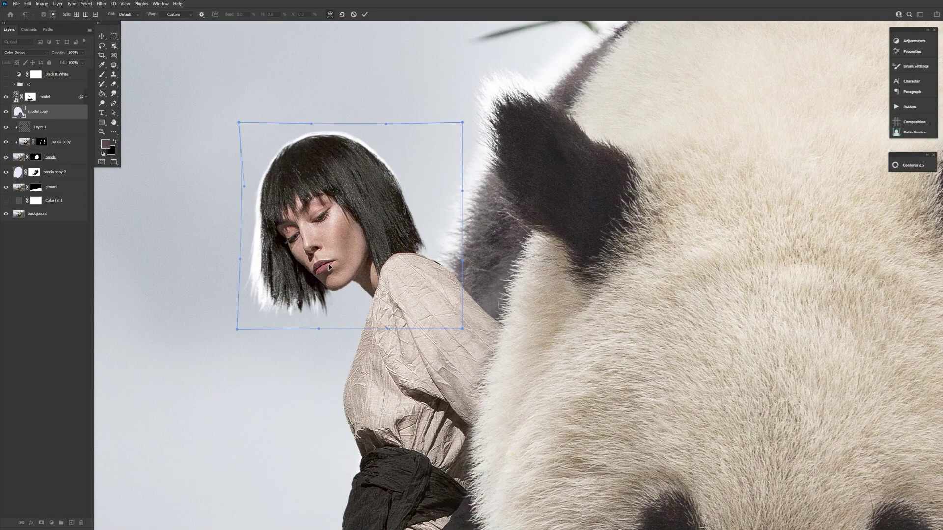
Warp the glow around the model's head so it extends further beyond the lower left of the hair
alt+click(305, 329)
drag(238, 329, 232, 328)
drag(244, 187, 249, 182)
drag(305, 329, 309, 327)
key(Return)
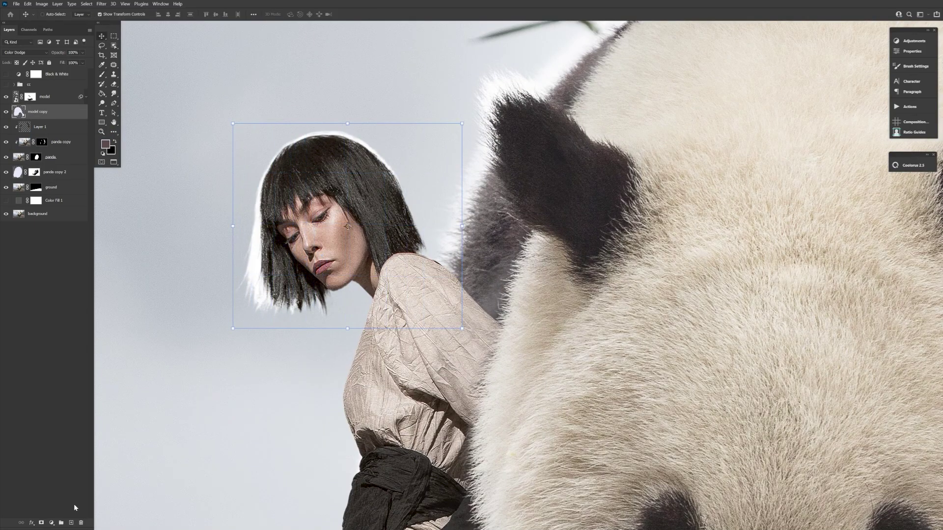
Add a new layer above the model copy with Color Dodge blending and sample a pale blue foreground colour for painting
click(71, 523)
click(409, 176)
key(Return)
click(36, 52)
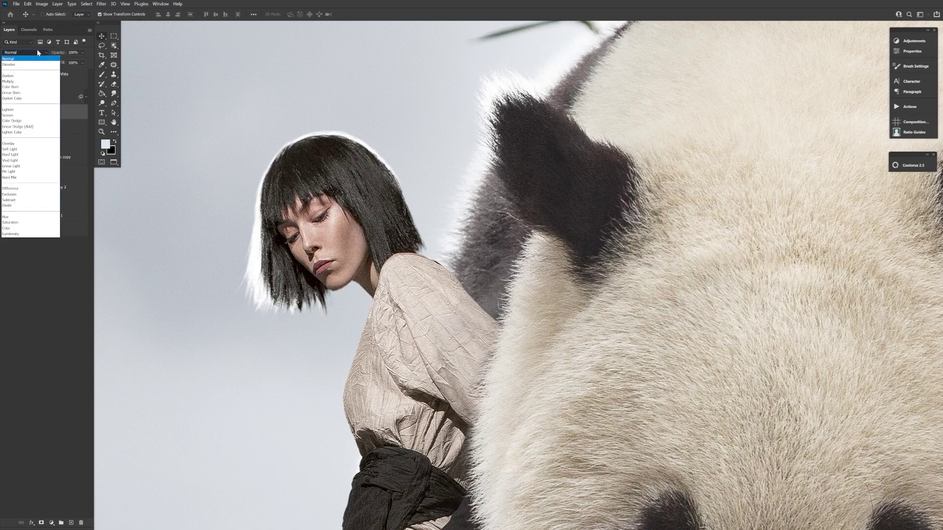
click(30, 119)
key(b)
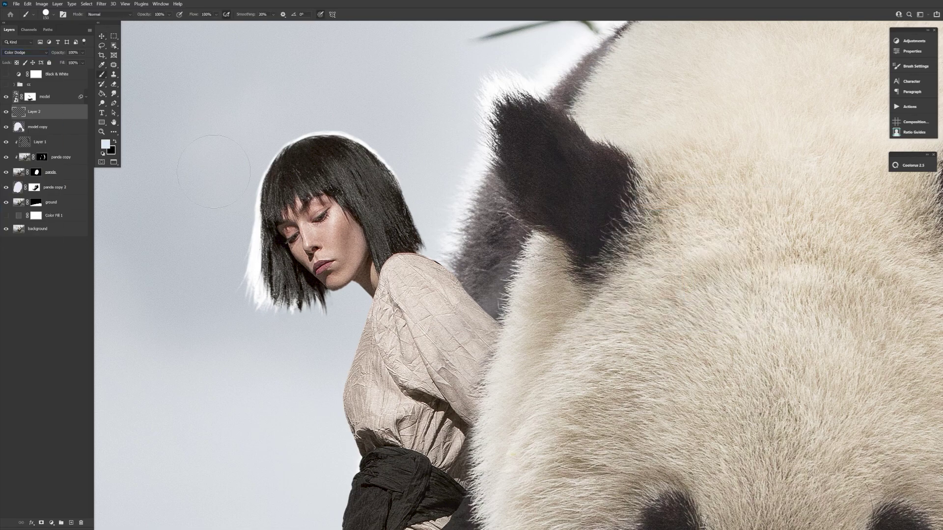
Try out textured and thin hair brushes on the new layer, painting a wavy test stroke beside the model
click(53, 15)
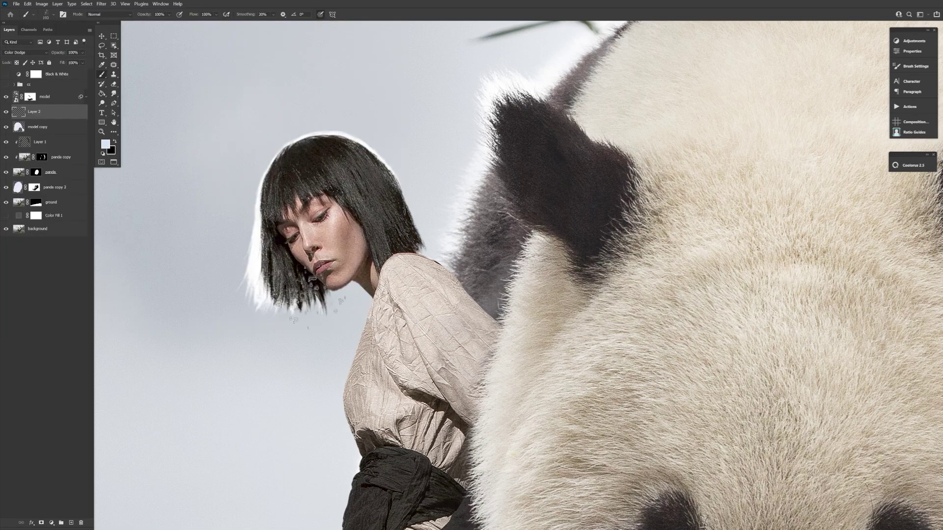
drag(314, 283, 325, 321)
click(53, 15)
click(196, 240)
drag(118, 299, 209, 414)
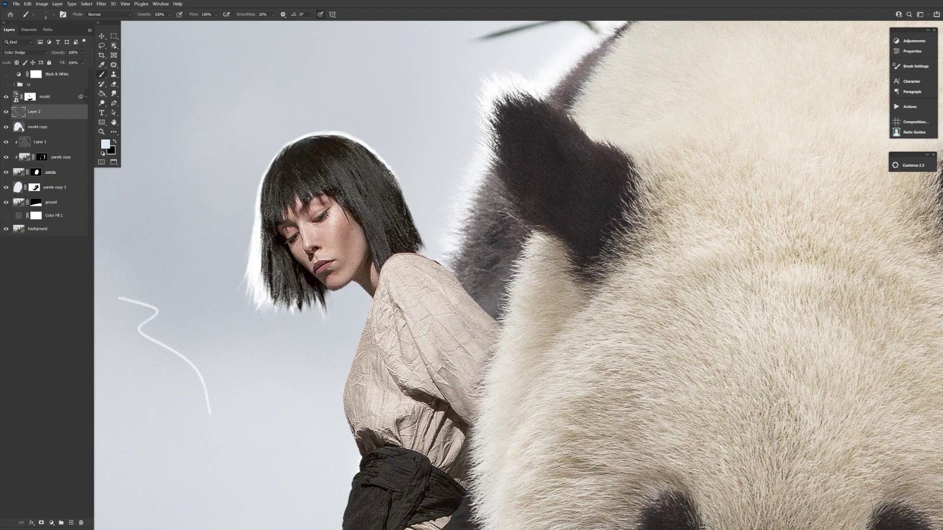
Undo the wavy test stroke, then paint and smudge light strands at the tips of the model's hair with a larger brush
key(ctrl+z)
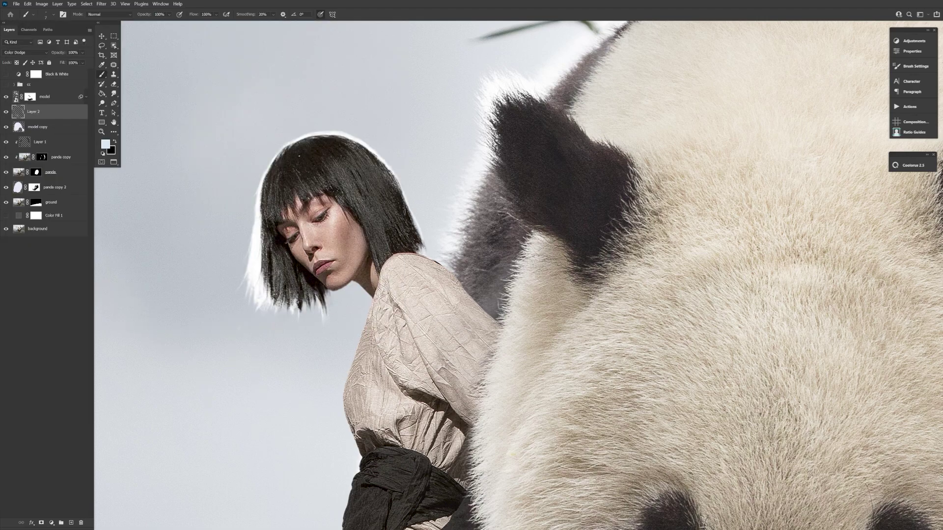
key(bracketright)
key(bracketright)
key(bracketright)
key(bracketright)
key(bracketright)
key(bracketright)
key(bracketright)
key(r)
mouse_move(311, 280)
mouse_down()
mouse_move(323, 212)
mouse_move(317, 242)
mouse_up()
key(e)
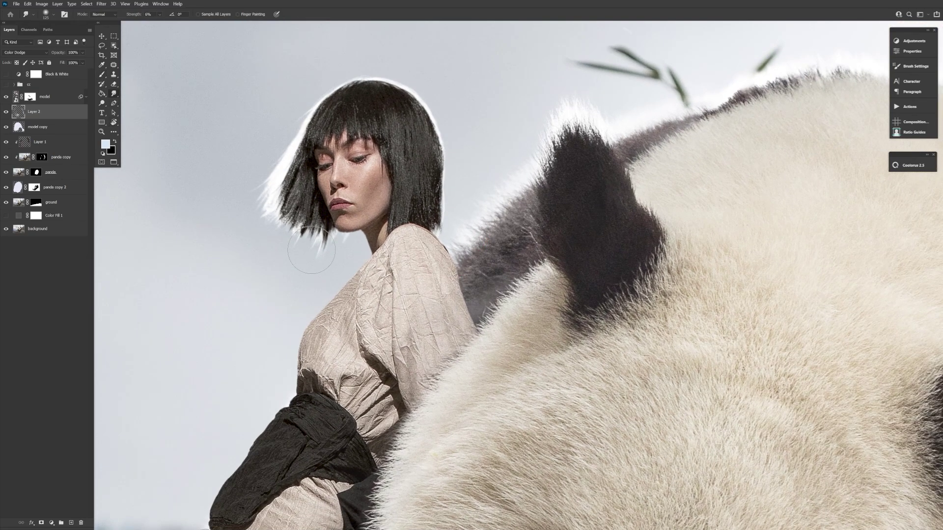
Add a new layer above the model layer and set its blending mode to Screen
key(b)
key(r)
drag(341, 229, 645, 221)
key(space)
drag(646, 222, 402, 330)
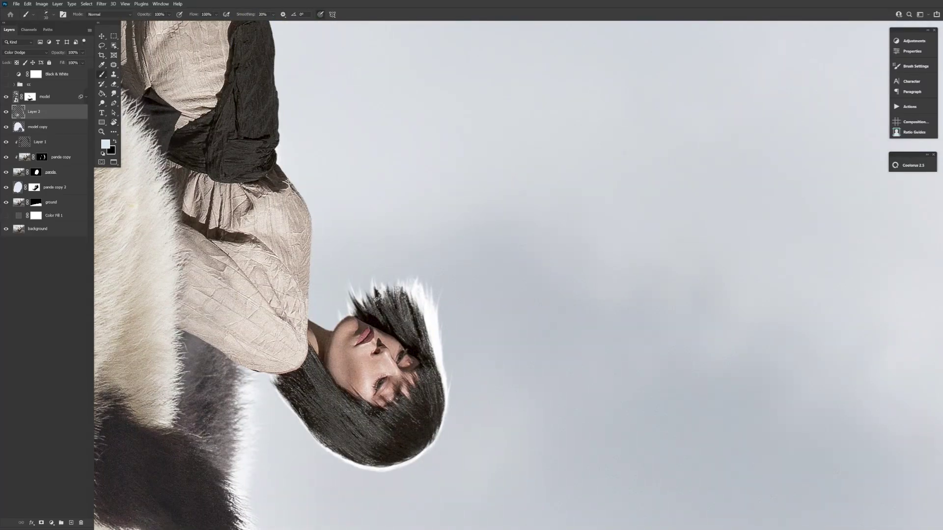
click(68, 102)
key(ctrl+alt+shift+n)
click(37, 52)
click(30, 115)
Paint fine light flyaway strands around the edge of the model's hair with a smaller brush, undoing the strokes that do not fit
drag(438, 332, 450, 284)
key(ctrl+z)
key([)
key([)
key([)
key([)
key([)
drag(427, 430, 434, 444)
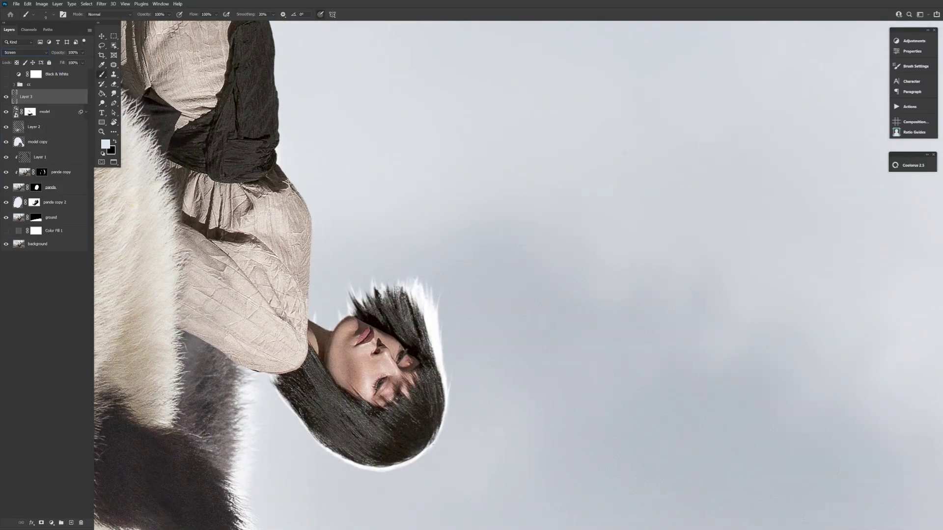
drag(278, 374, 290, 406)
key(ctrl+z)
mouse_move(397, 457)
mouse_down()
mouse_move(655, 95)
mouse_move(473, 153)
mouse_up()
mouse_move(508, 268)
mouse_down()
mouse_move(511, 319)
mouse_move(514, 301)
mouse_up()
key(ctrl+z)
key([)
key([)
key([)
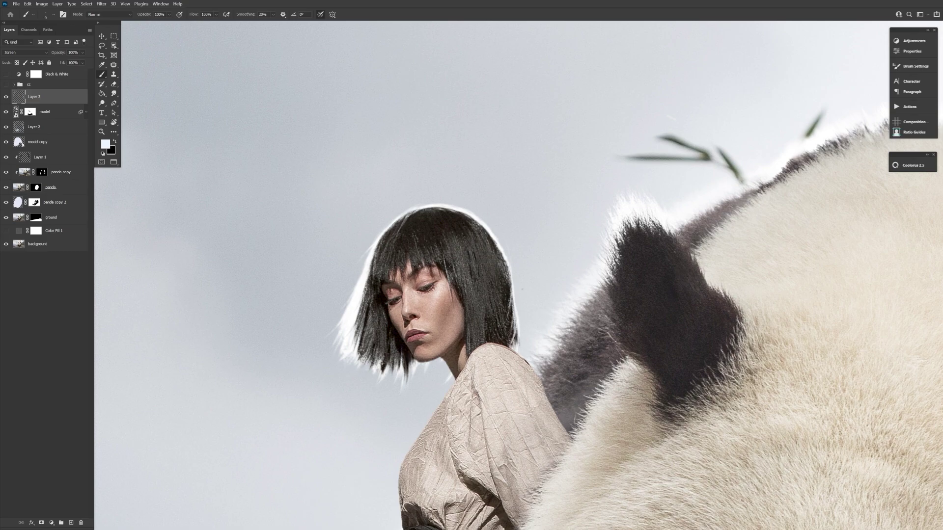
key(Escape)
Lower the brush flow to 69% and add a new layer above Layer 5
drag(522, 310, 234, 166)
key(period)
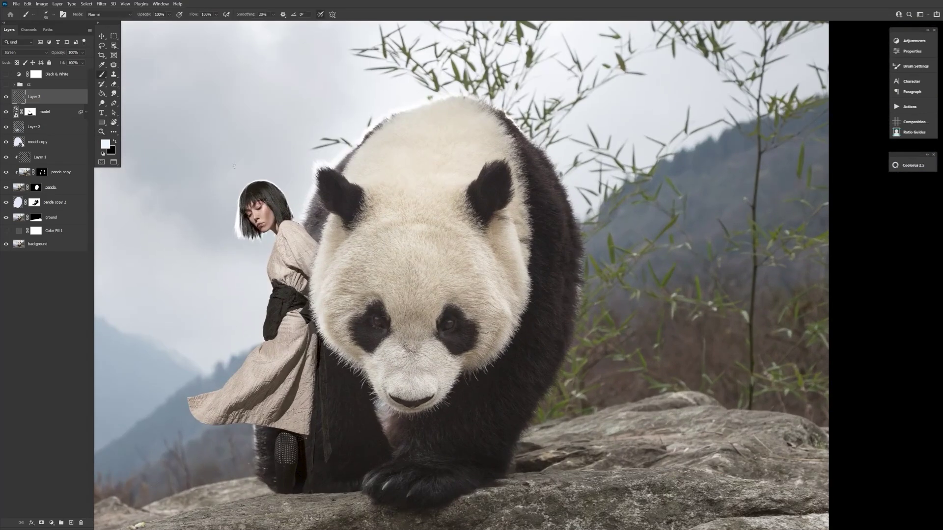
drag(197, 15, 191, 15)
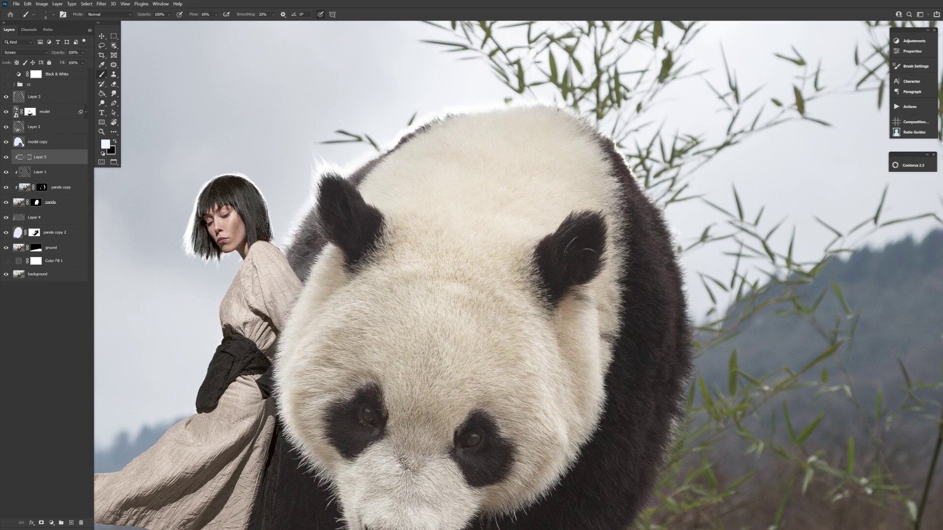
key(r)
drag(579, 246, 520, 175)
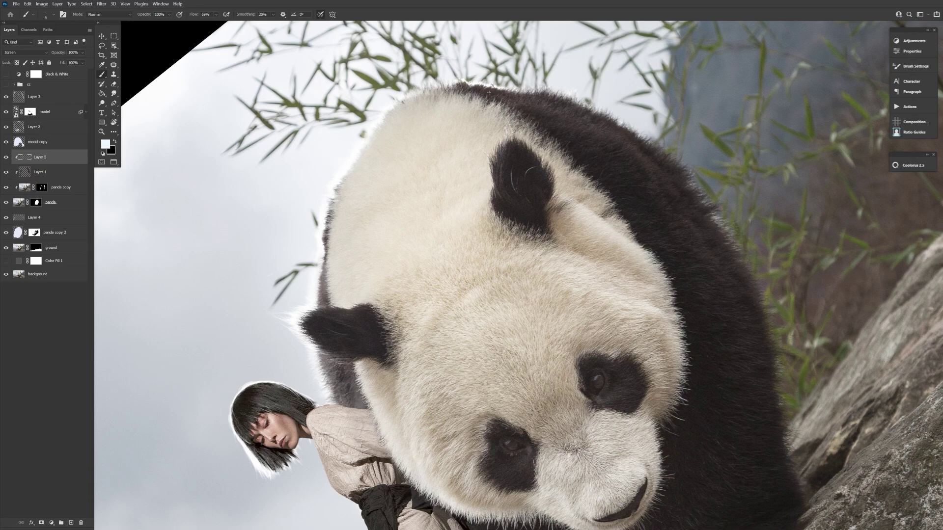
click(72, 523)
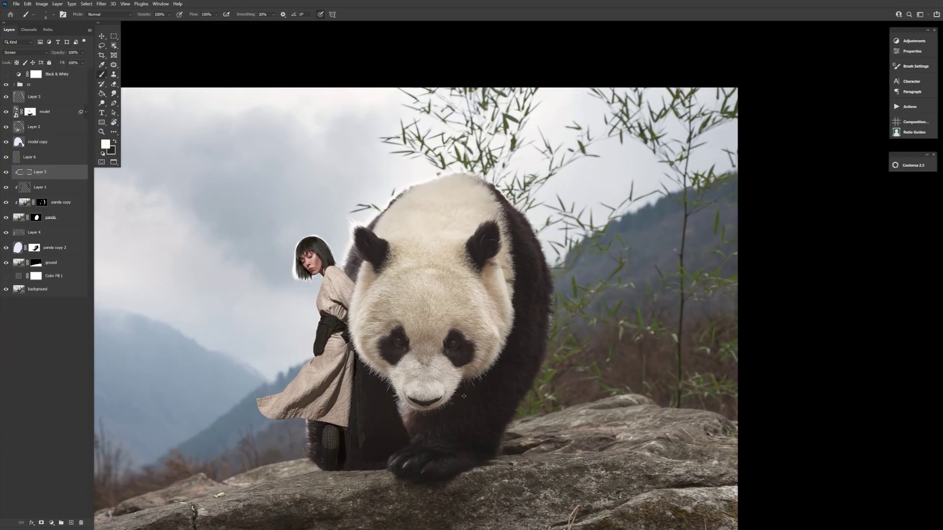
Paint thin white whiskers on both sides of the panda's muzzle, using a new layer above the other subject layers
drag(404, 399, 383, 430)
drag(445, 400, 462, 409)
key(ctrl+shift+alt+n)
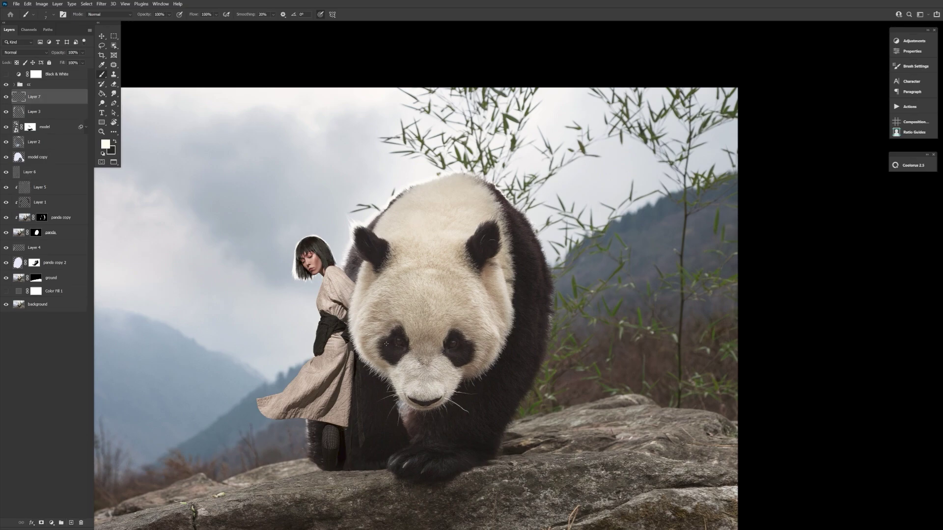
drag(405, 394, 349, 415)
drag(449, 393, 490, 400)
Desaturate the whisker layer with a Hue/Saturation adjustment at Saturation -100
key(l)
click(42, 3)
mouse_move(64, 21)
click(140, 58)
drag(617, 382, 582, 383)
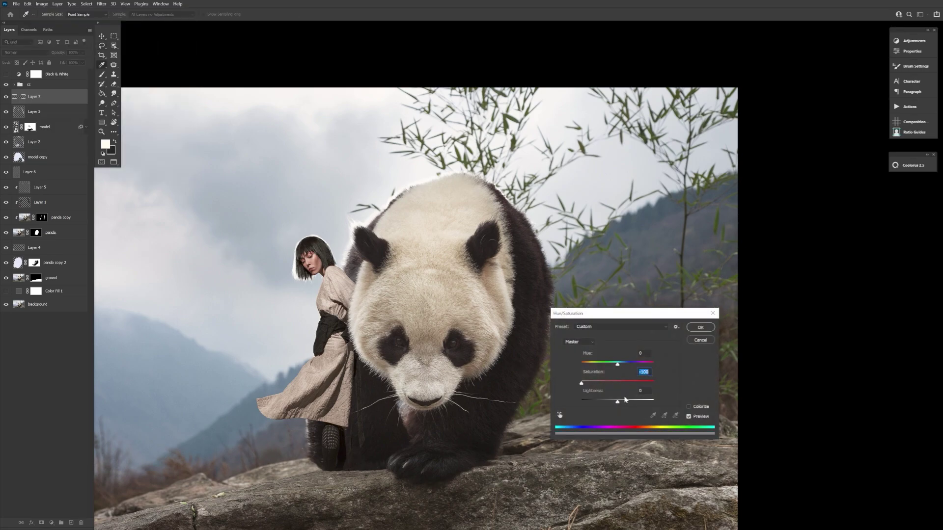
key(Return)
Erase the outer part of the overlong whisker on the right side of the panda's muzzle
click(52, 15)
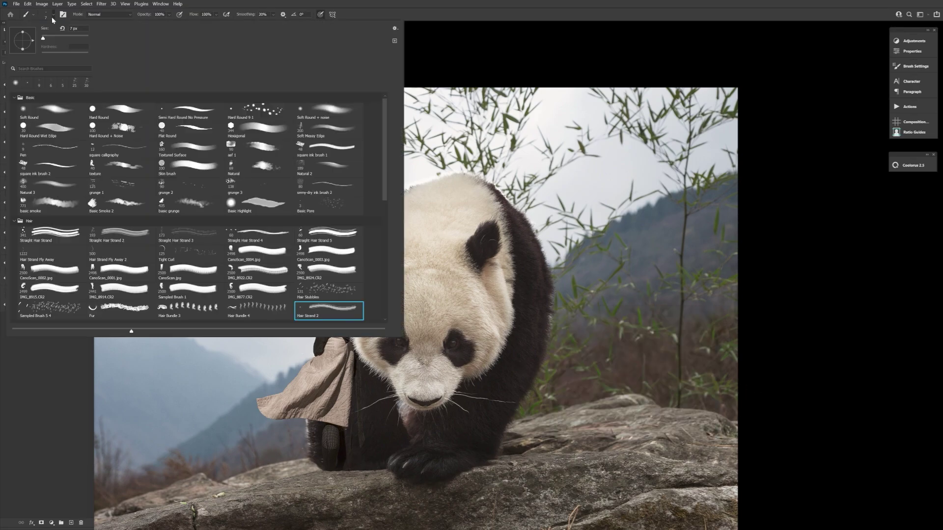
key(Escape)
key(e)
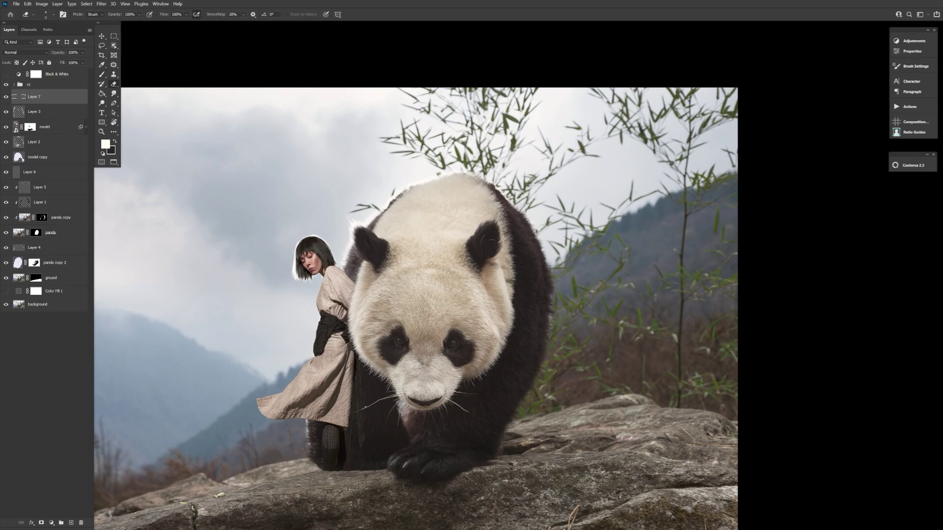
key(b)
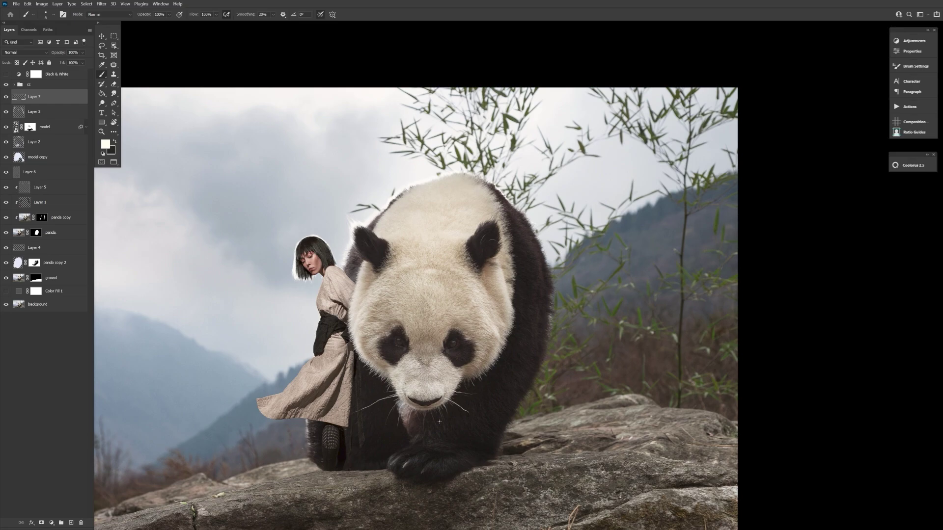
Switch to a different brush to paint light strands beside the panda's ear, and flip the canvas horizontally
drag(366, 244, 357, 230)
key(ctrl+z)
click(53, 14)
drag(386, 183, 387, 197)
double_click(352, 220)
drag(370, 246, 360, 230)
key(ctrl+shift+h)
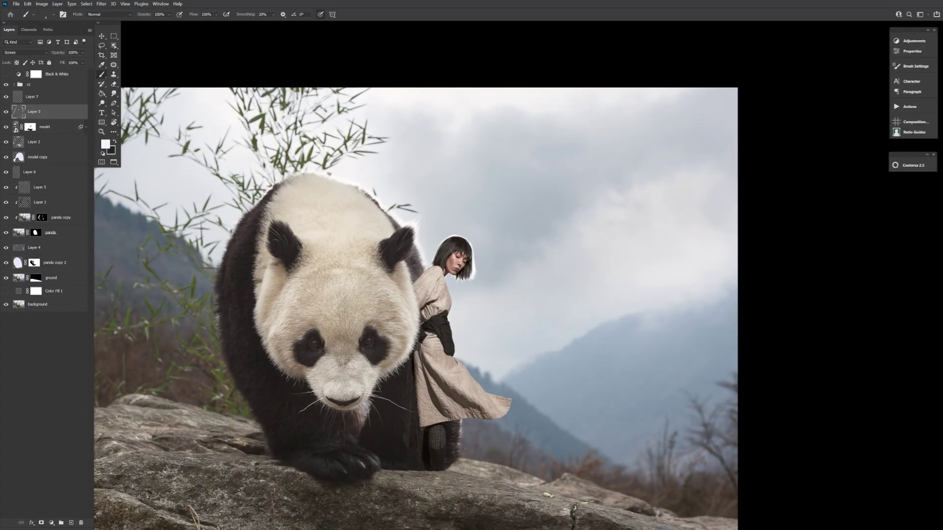
Add a new layer above the model, sample a dark hair colour, paint over her hair, and compare with the layer hidden
click(53, 127)
click(72, 523)
alt+click(441, 260)
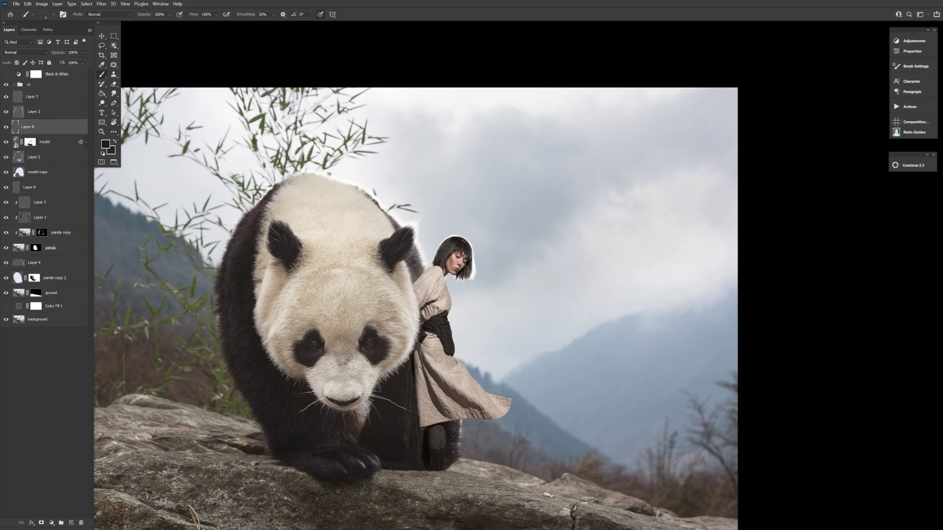
drag(464, 241, 448, 256)
drag(463, 248, 469, 256)
click(5, 128)
click(6, 127)
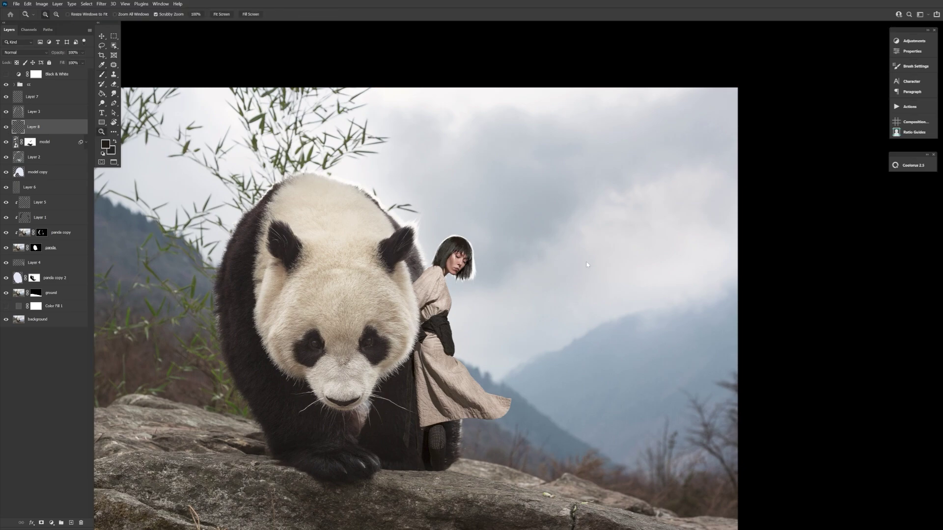
drag(463, 251, 531, 251)
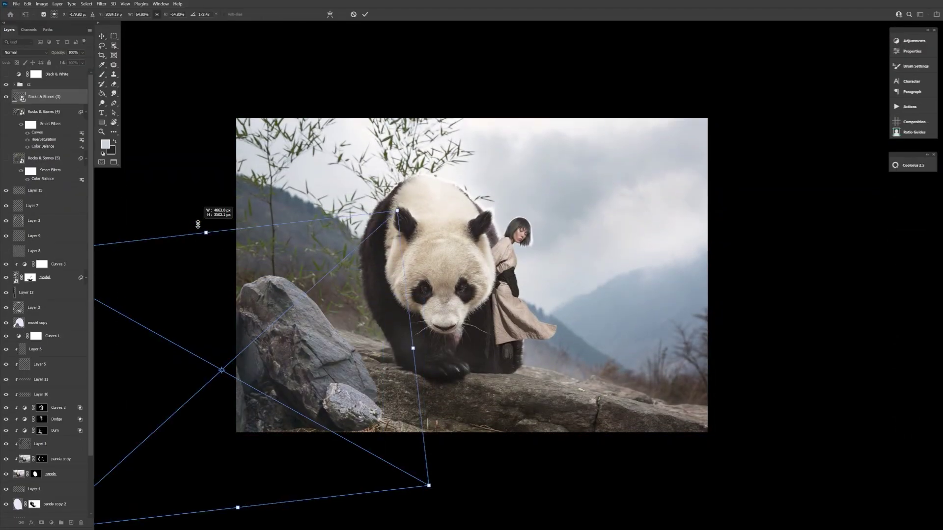
Resize the Rocks & Stones (3) rock, position it along the left edge of the image, and apply the transform
drag(198, 225, 195, 217)
drag(367, 234, 336, 218)
click(365, 15)
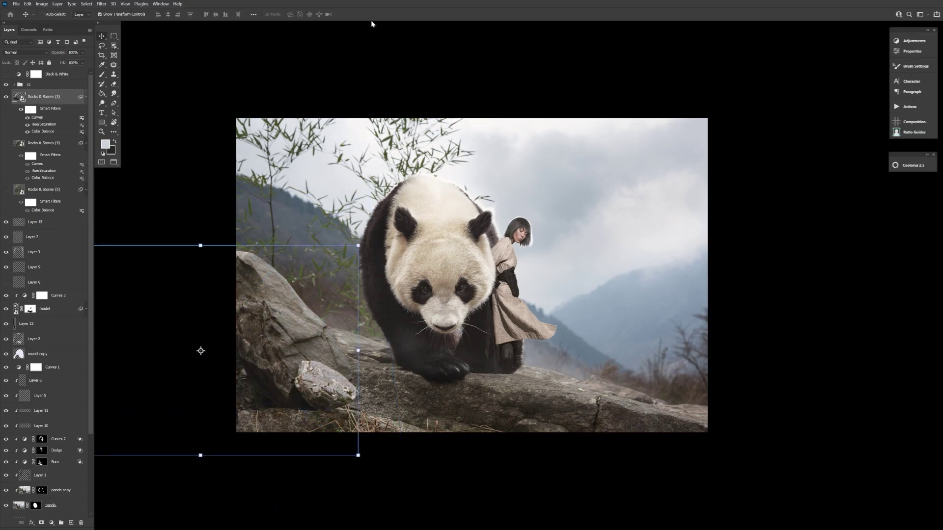
Turn the newly placed Rocks & Stones (5) rock by 180° and commit its placement
drag(660, 396, 589, 343)
right_click(484, 260)
click(514, 452)
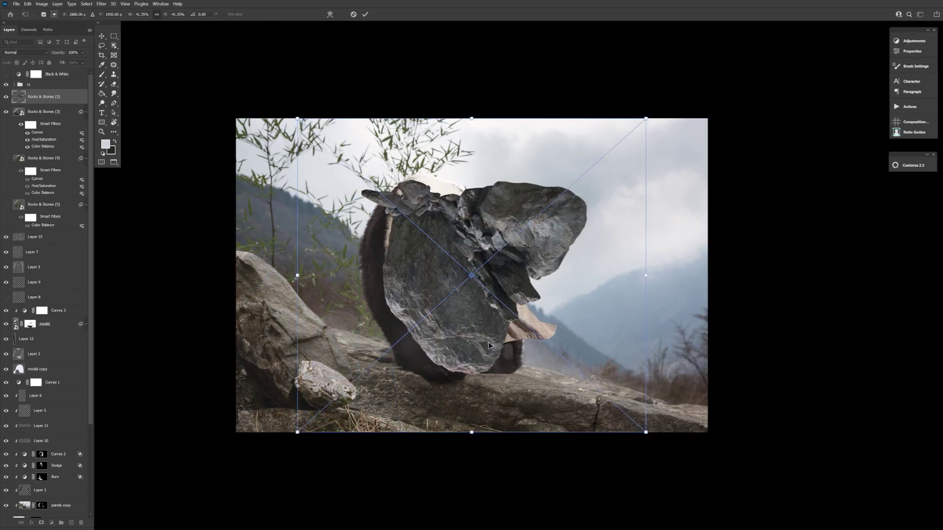
right_click(488, 287)
click(518, 469)
right_click(481, 260)
click(511, 451)
click(366, 15)
Copy the smart filters from Rocks & Stones (3) to the new Rocks & Stones (5) rock and move it to the lower-left corner
click(55, 112)
drag(81, 112, 83, 98)
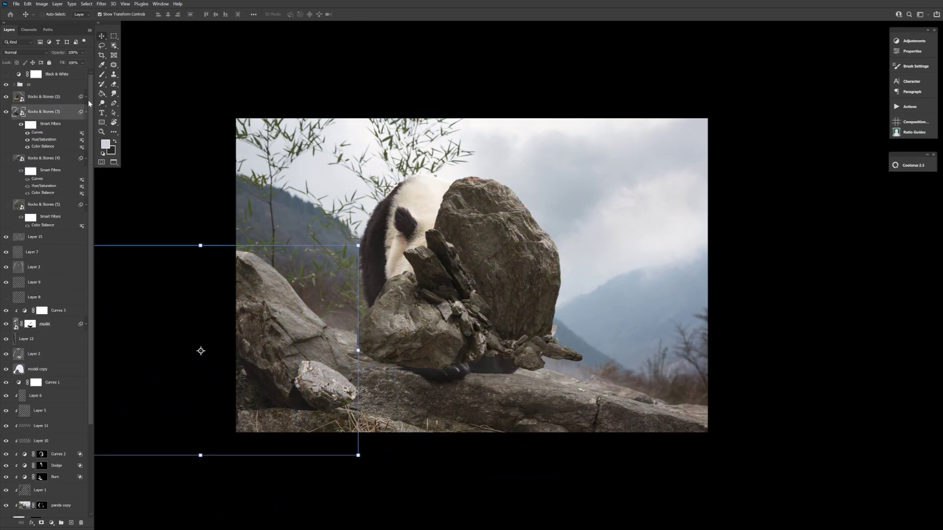
click(54, 97)
drag(496, 268, 307, 410)
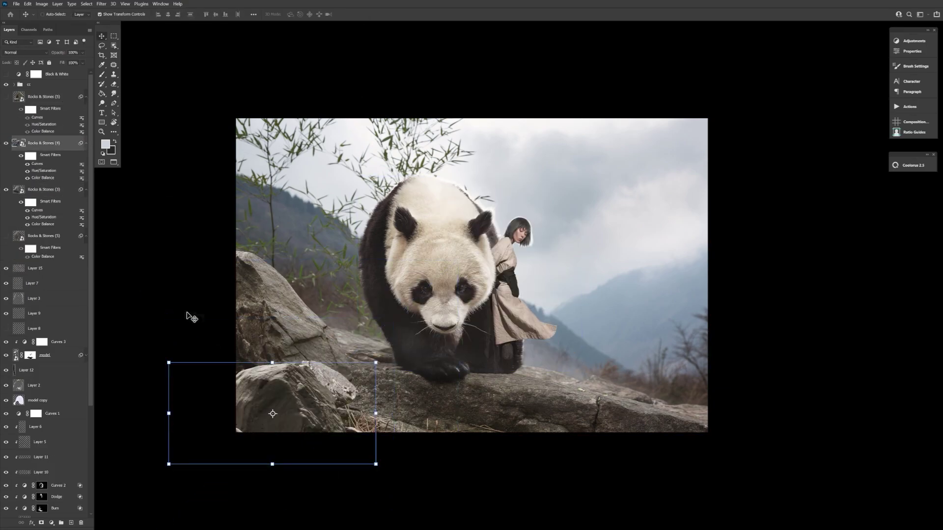
Reposition the Rocks & Stones (4) rock in the lower-left corner and copy its smart filters to Rocks & Stones (1)
drag(190, 316, 221, 297)
drag(344, 378, 319, 373)
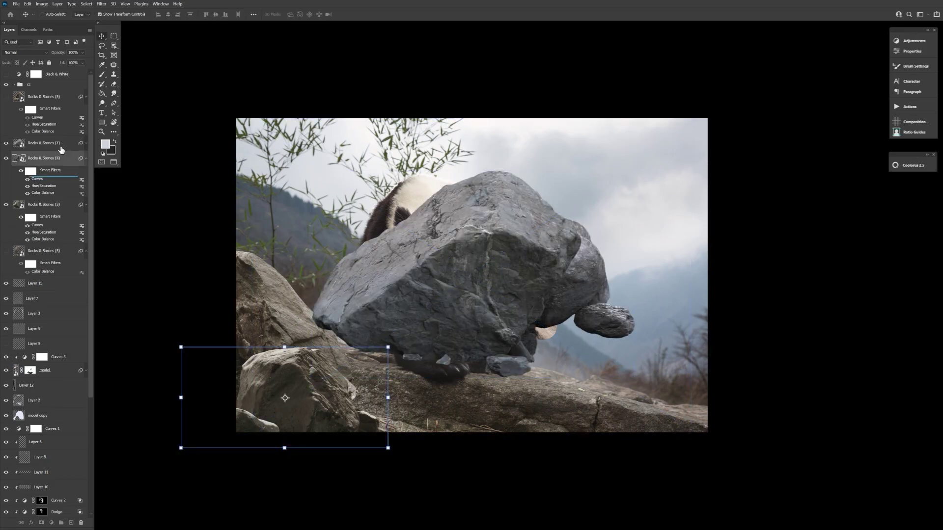
drag(43, 178, 50, 160)
drag(43, 171, 45, 180)
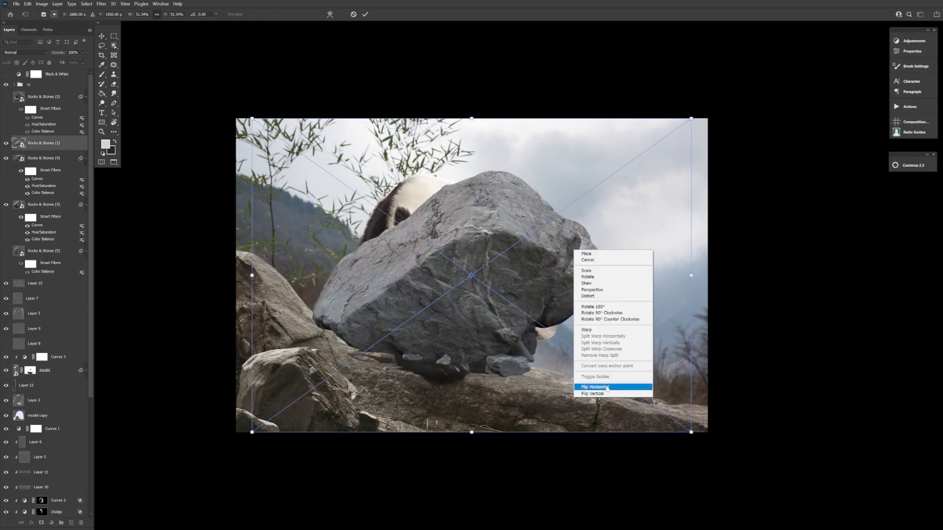
Flip the Rocks & Stones (1) rock horizontally, scale it down, and move it to the lower-left foreground
click(595, 388)
drag(471, 118, 472, 215)
drag(500, 307, 358, 429)
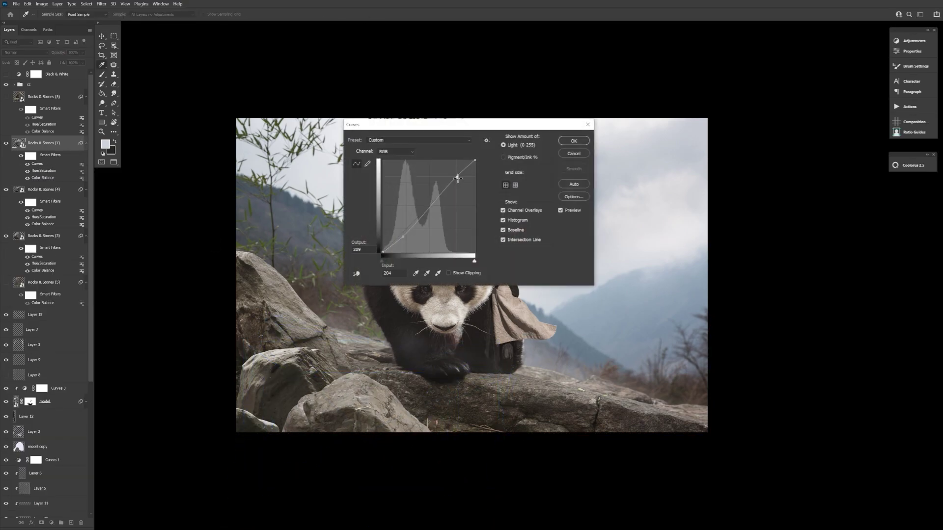
Darken the Rocks & Stones (1) rock by lowering its Curves shadows, highlights and white point, and shift the rock further down and left
drag(403, 237, 403, 242)
click(383, 252)
drag(457, 177, 460, 186)
drag(474, 160, 460, 192)
click(383, 253)
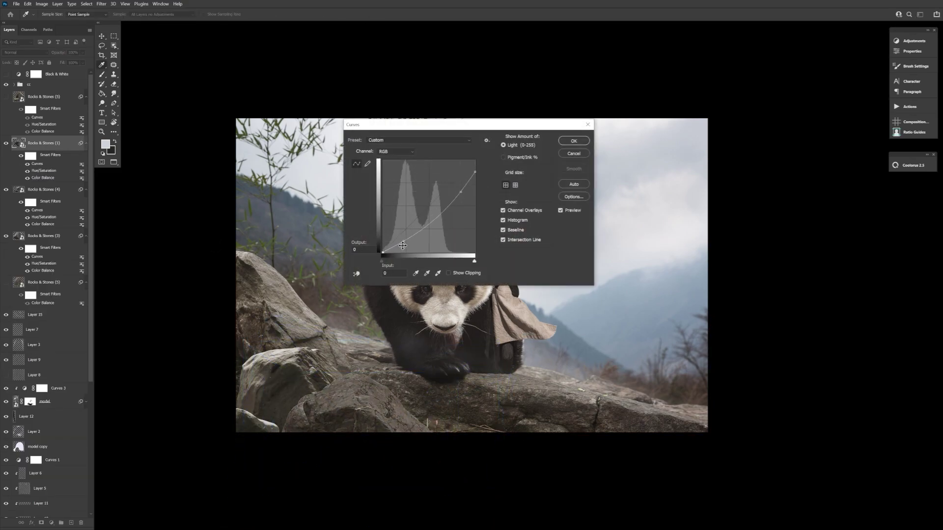
drag(403, 242, 405, 246)
drag(460, 192, 464, 198)
click(578, 142)
drag(366, 410, 347, 442)
Deepen the Rocks & Stones (1) Curves shadows to input 62, output 13, lower the highlights, and toggle the Black & White check layer
double_click(68, 172)
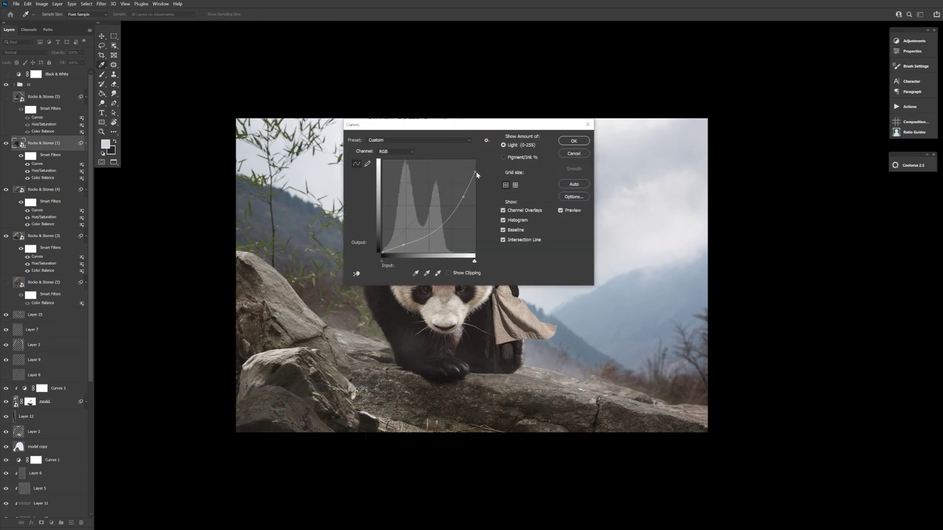
drag(410, 240, 406, 249)
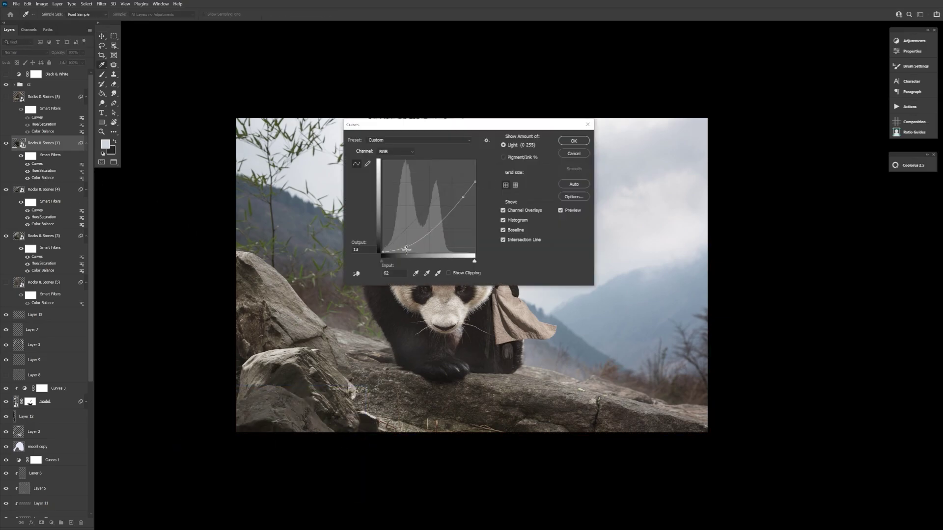
drag(463, 196, 461, 196)
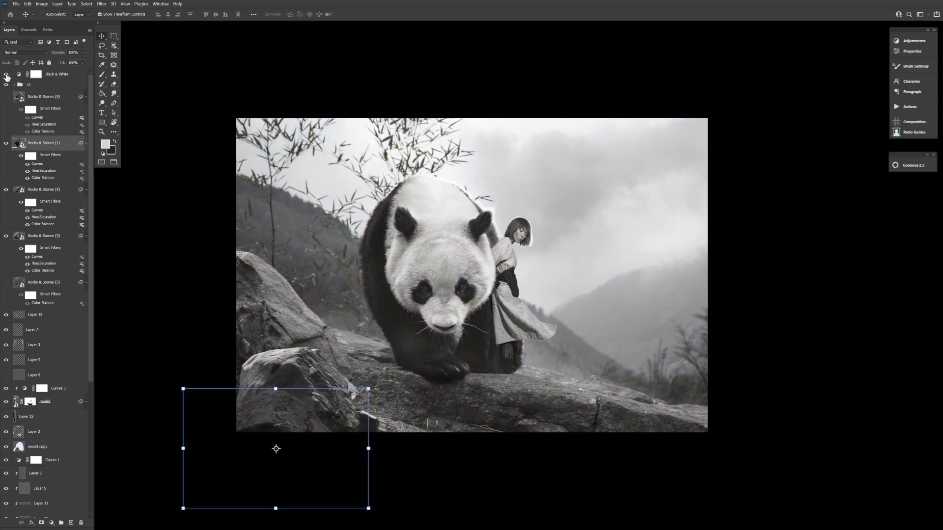
click(6, 74)
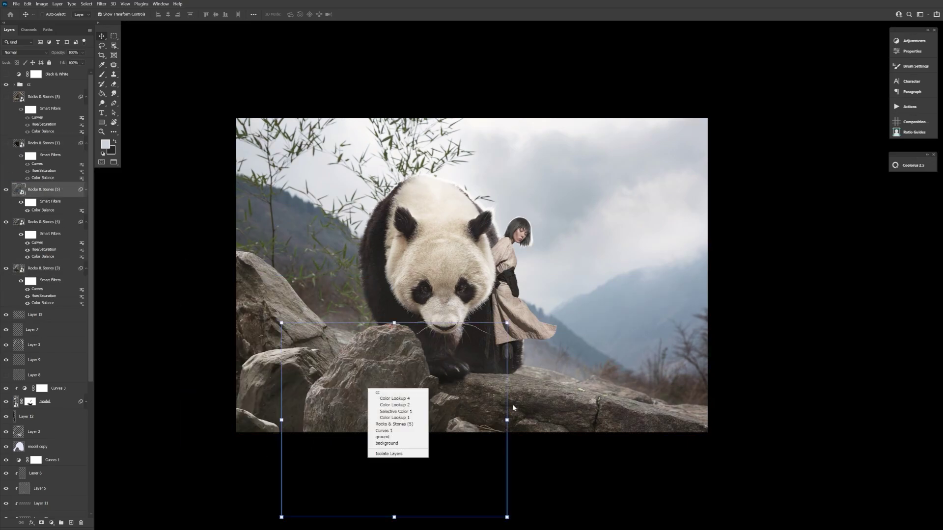
Flip the Rocks & Stones (5) rock horizontally, move it to the left edge, and stack it below Rocks & Stones (4)
key(ctrl+t)
right_click(512, 407)
click(532, 395)
drag(404, 369, 268, 354)
key(Return)
drag(51, 188, 52, 263)
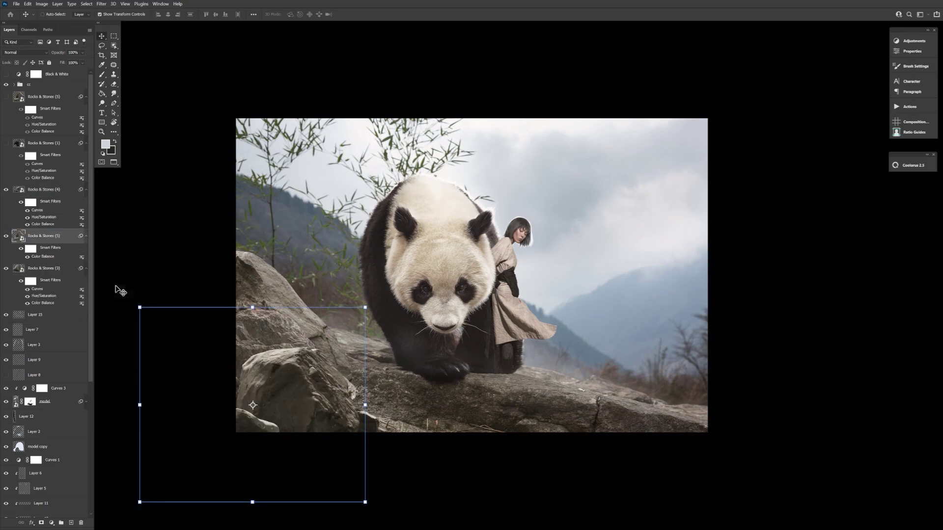
Flip the newly placed pair of large boulders horizontally, scale them down, and commit the placement
ctrl+click(285, 398)
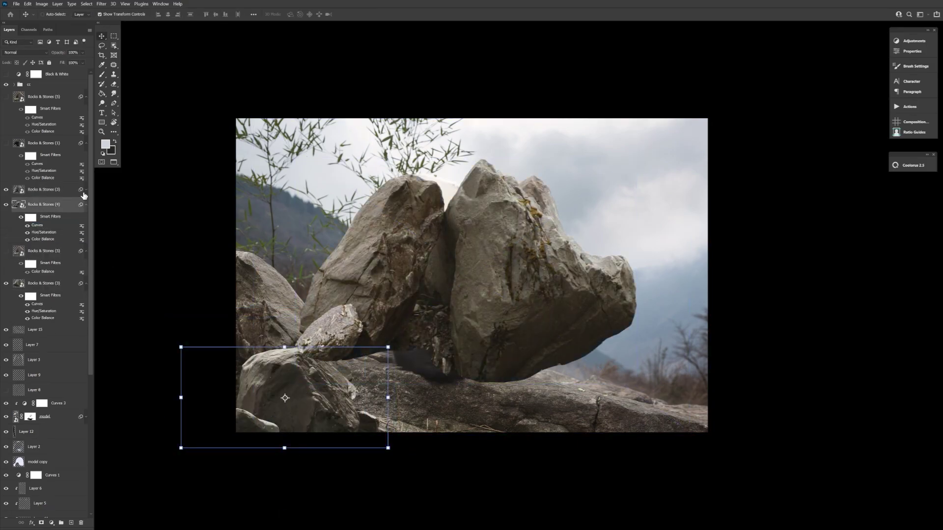
click(54, 215)
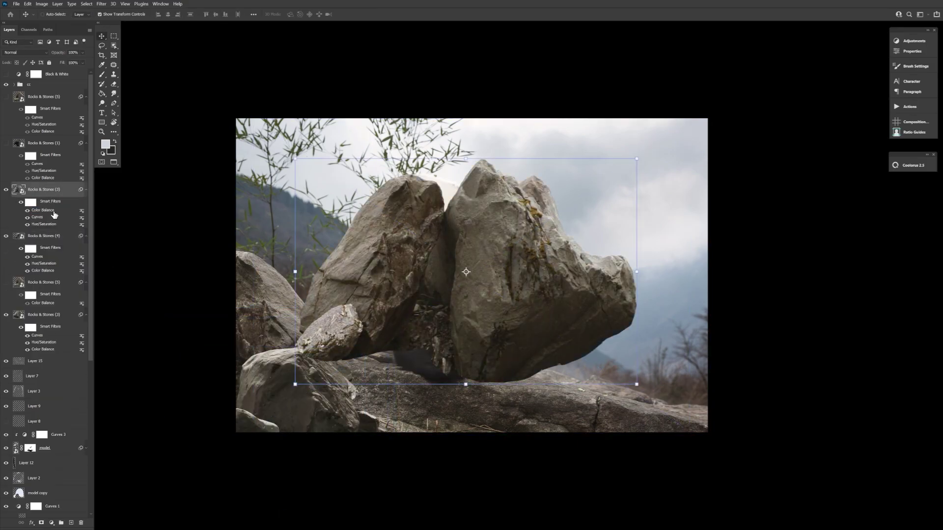
right_click(523, 262)
click(537, 272)
click(639, 242)
right_click(625, 272)
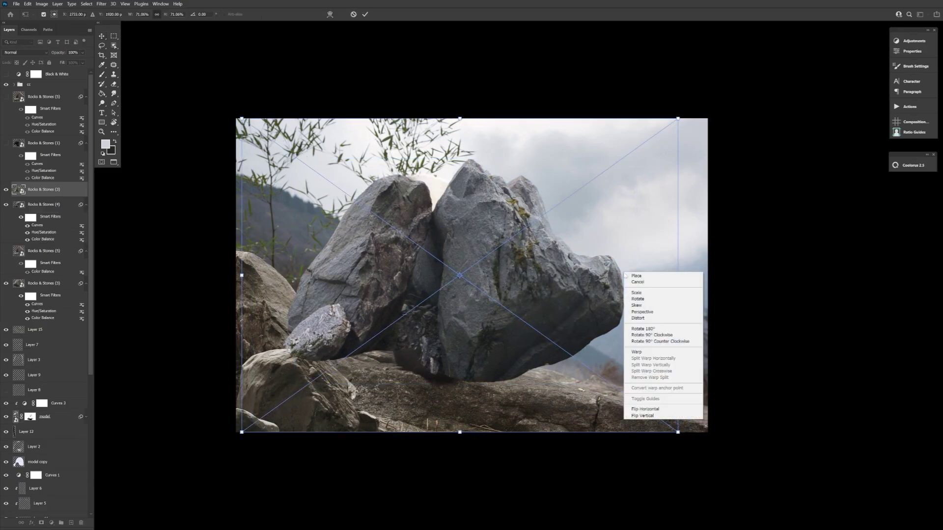
click(646, 409)
drag(483, 118, 487, 211)
key(Return)
Move the boulders to the bottom-left foreground and stack Rocks & Stones (4) above them
drag(519, 313, 460, 436)
ctrl+click(301, 400)
drag(64, 236, 64, 184)
drag(518, 434, 413, 436)
Adjust the Curves filter on Rocks & Stones (4), lowering the highlights and setting the shadow point to input 55, output 35
double_click(38, 210)
drag(457, 178, 458, 181)
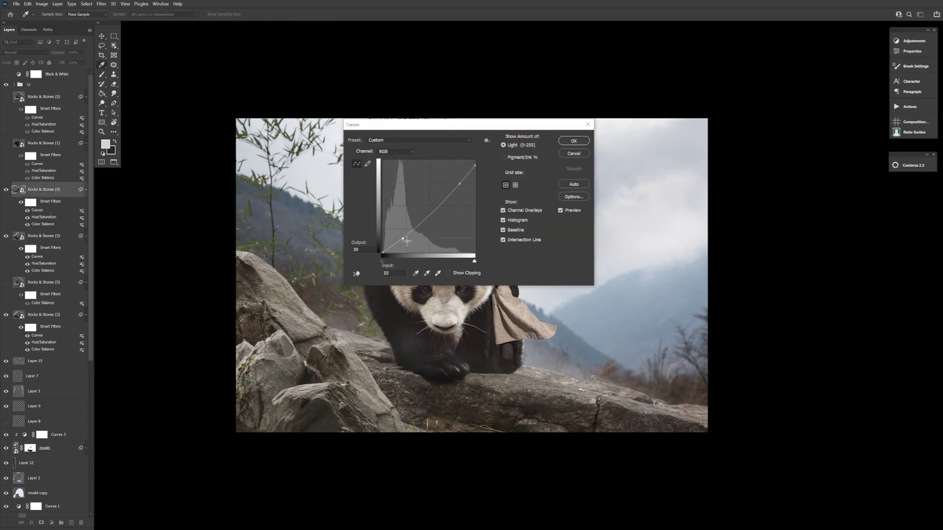
click(569, 142)
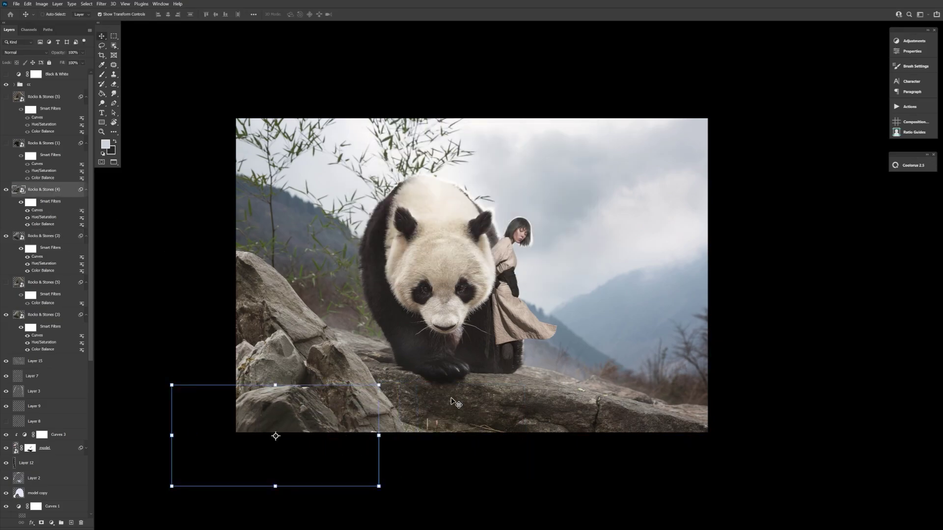
Flip the whole image horizontally and select the rock layer directly below Rocks & Stones (5)
key(ctrl+shift+h)
click(45, 235)
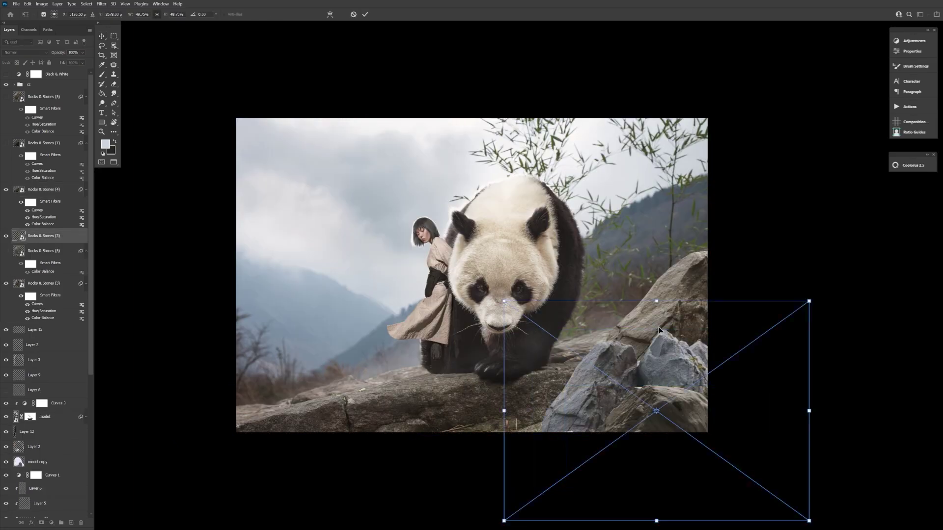
click(44, 282)
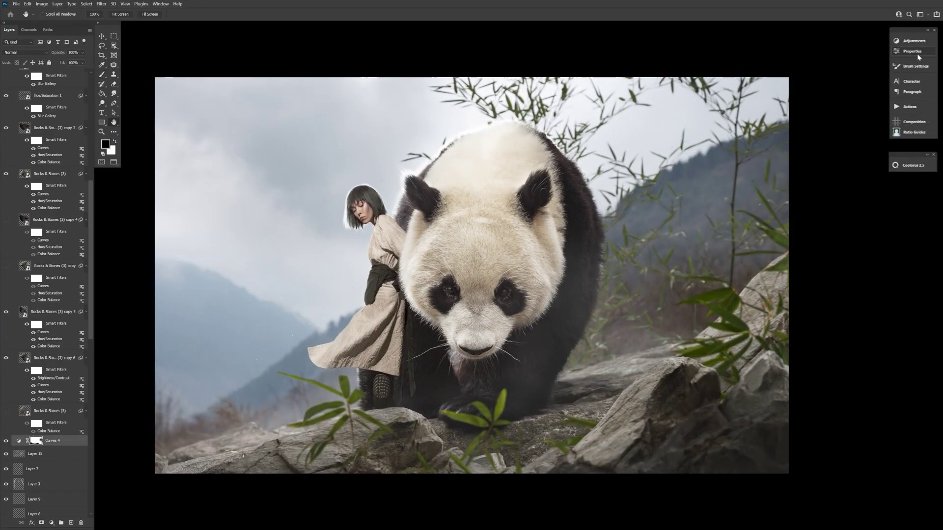
Crop the canvas slightly at its upper and lower edges, keeping the full width
key(c)
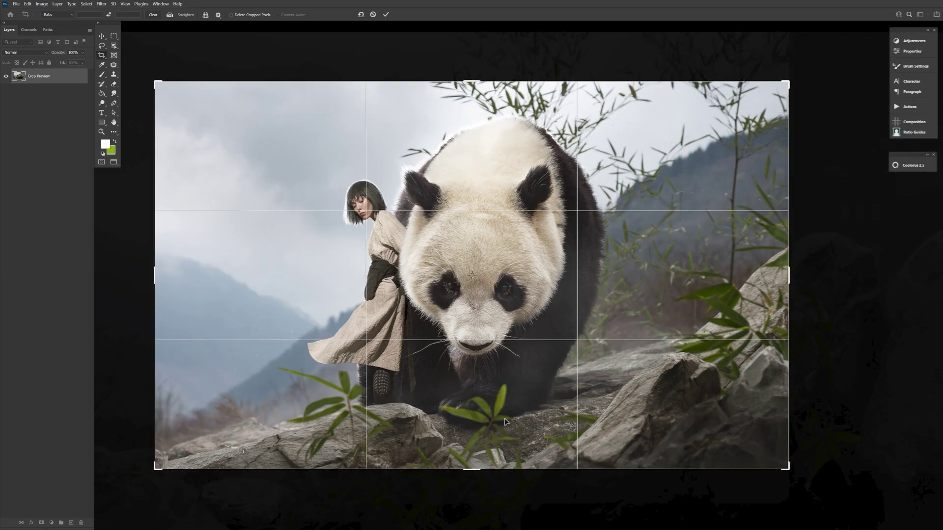
drag(472, 469, 472, 466)
click(789, 276)
click(156, 275)
key(Return)
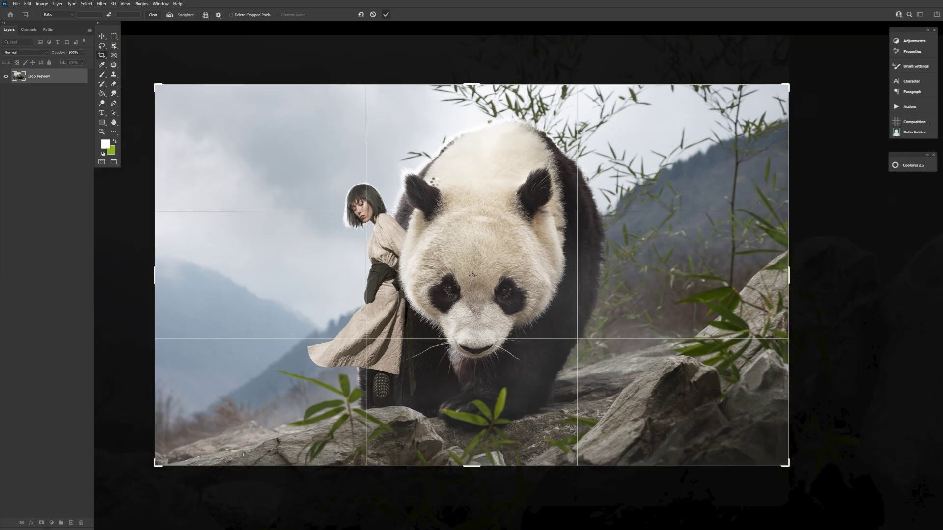
key(Return)
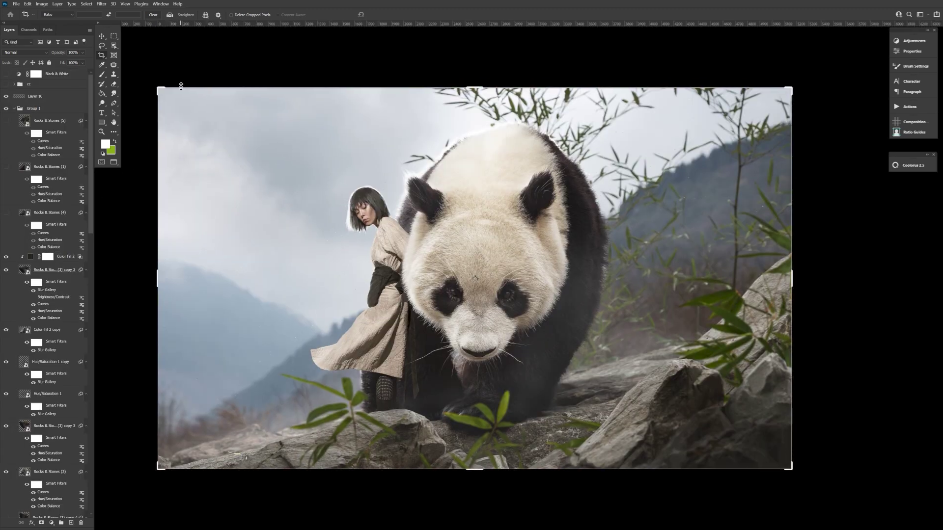
Place a horizontal and a vertical guide crossing at the centre of the image
click(181, 86)
key(Escape)
drag(236, 24, 475, 210)
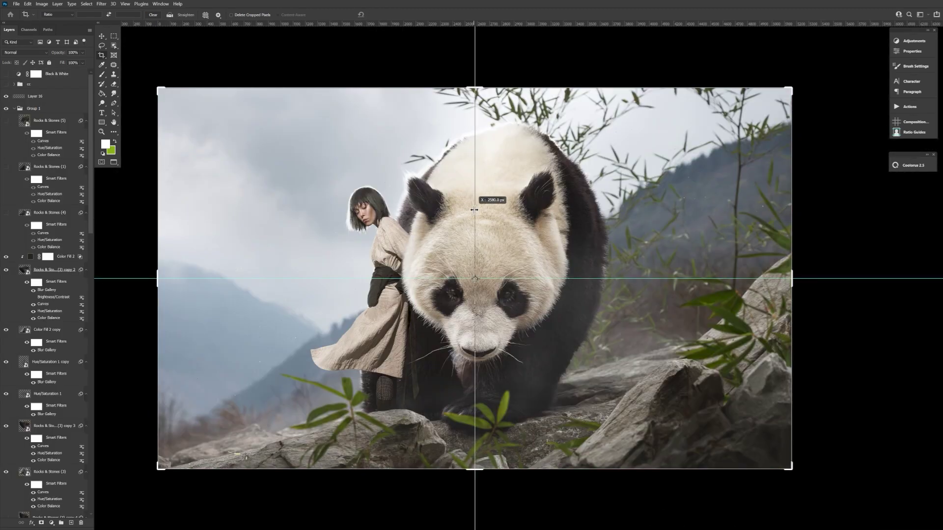
Collapse Group 1, select the model layers from Layer 3 down to model copy, and nudge them slightly down
key(v)
click(14, 109)
click(62, 270)
shift+click(64, 208)
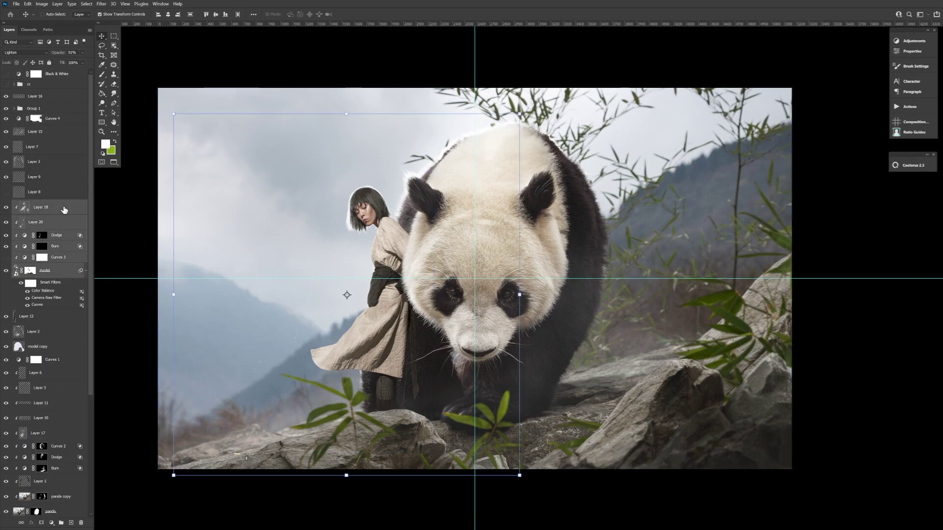
click(64, 208)
shift+click(61, 349)
shift+click(48, 166)
key(shift+Down)
key(shift+Down)
key(shift+Down)
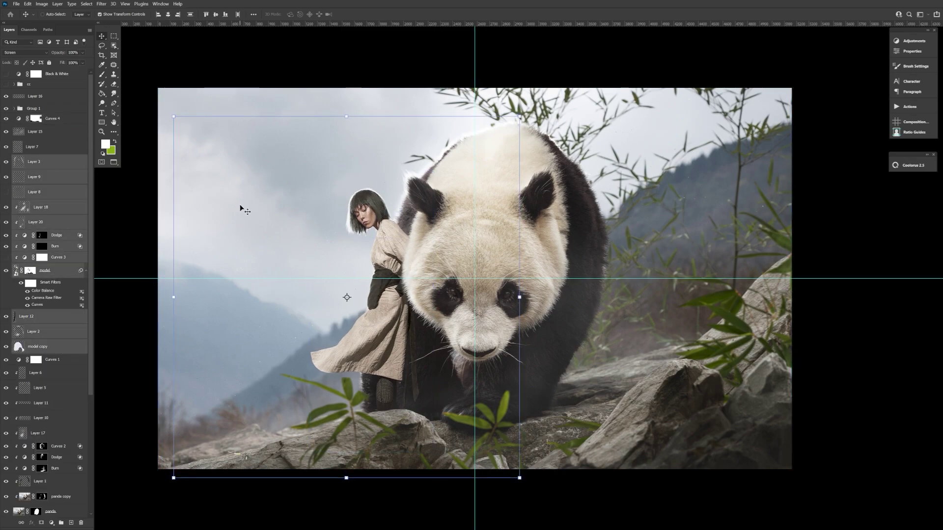
Try the model layers slightly further left and shift them back right
key(shift+Left)
key(shift+Left)
key(shift+Left)
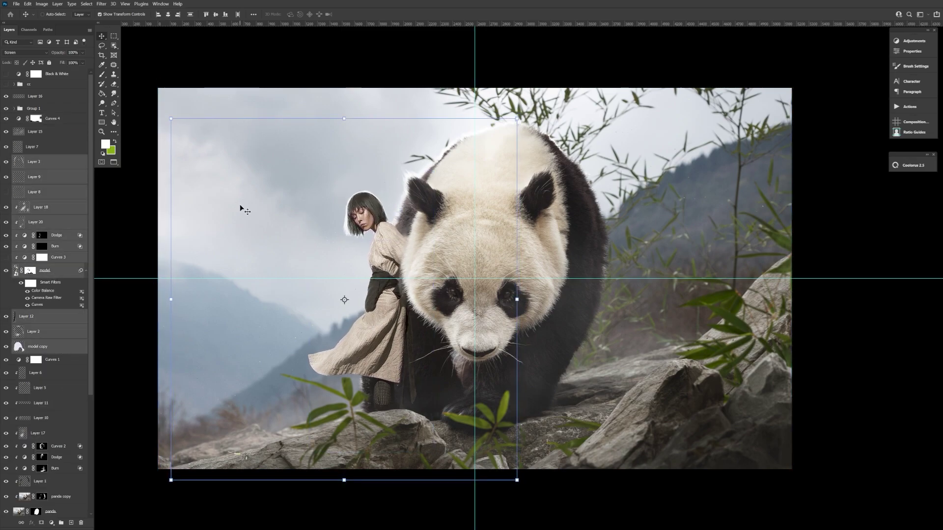
key(c)
click(101, 36)
key(shift+Right)
key(shift+Right)
Target the model's layer mask with white as foreground colour and choose the Hair Strand 2 brush
click(30, 270)
key(b)
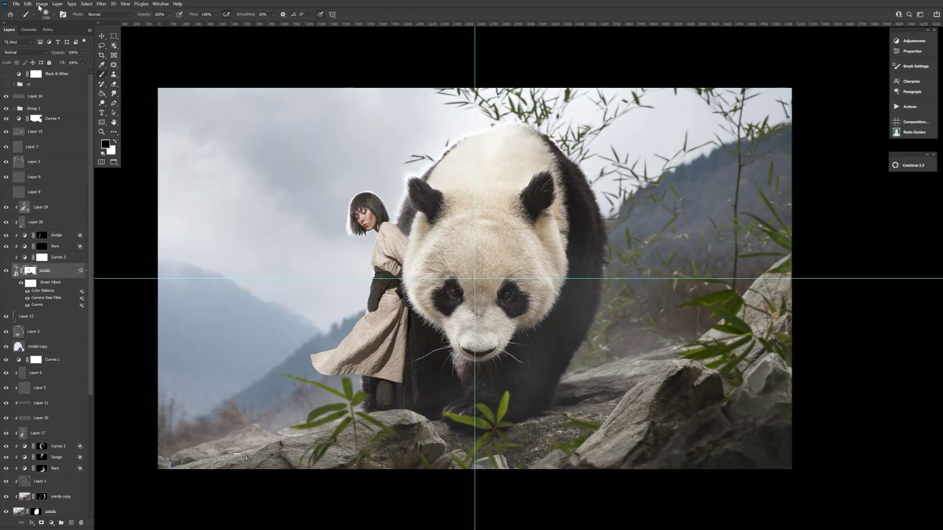
click(46, 15)
double_click(115, 312)
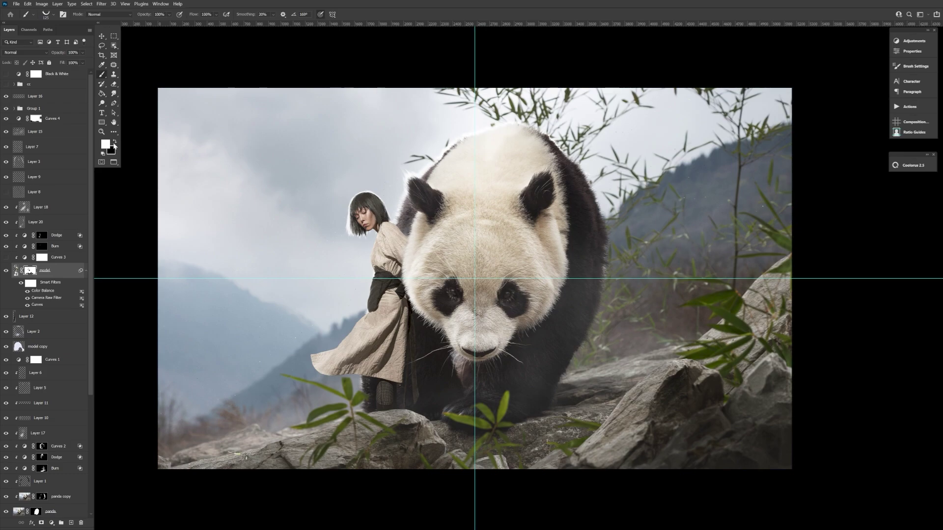
key(z)
click(401, 266)
click(402, 265)
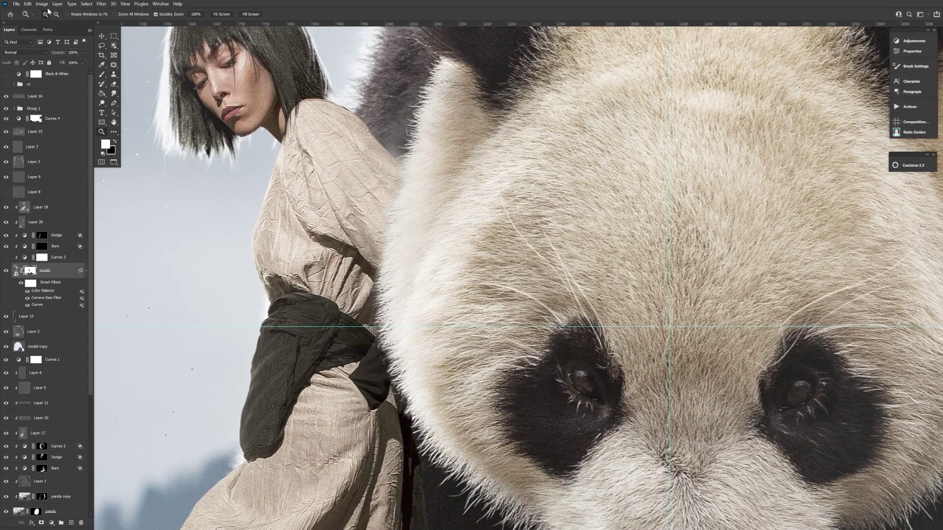
key(b)
click(48, 15)
double_click(322, 312)
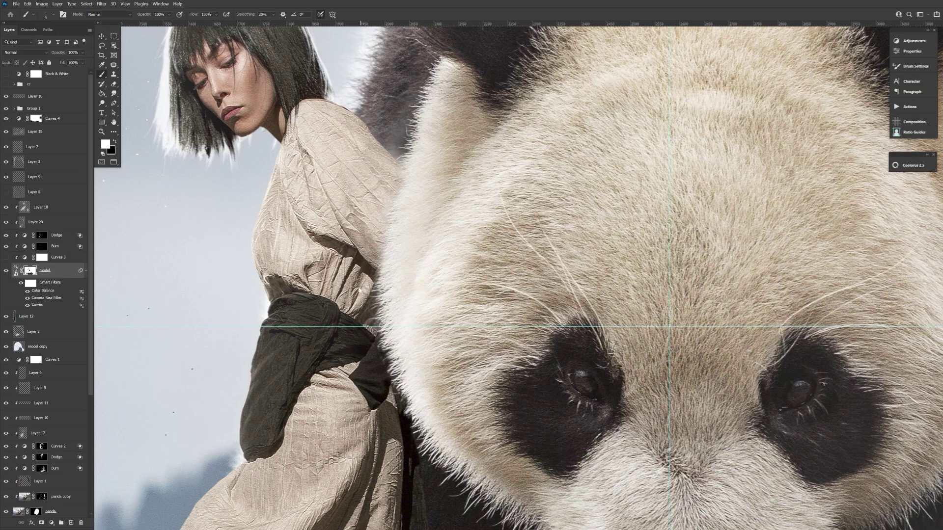
Select Layer 18 above the model and set up a soft round brush enlarged to 500 px
key(z)
alt+click(474, 285)
alt+click(305, 290)
alt+click(305, 290)
click(42, 208)
key(b)
click(48, 15)
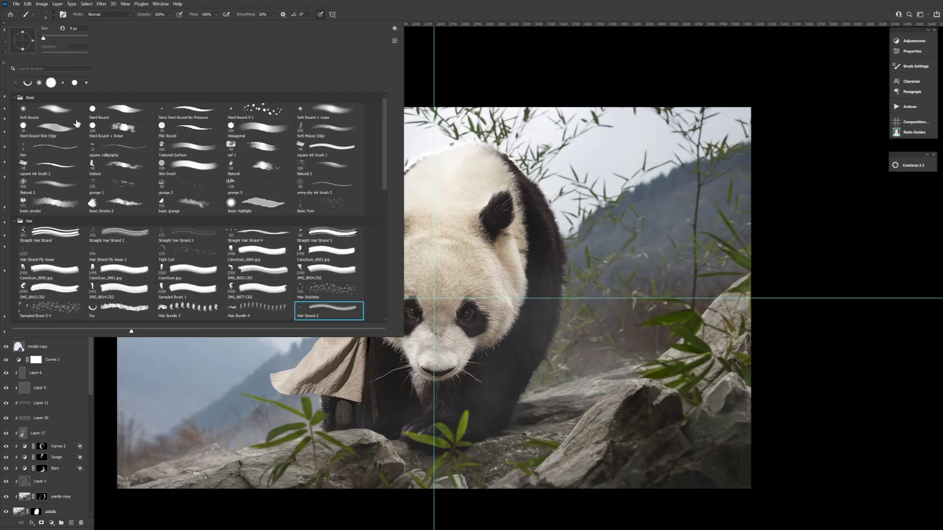
double_click(77, 123)
key(bracketright)
key(bracketright)
key(bracketright)
key(bracketright)
key(bracketright)
key(bracketright)
key(bracketright)
key(bracketright)
key(bracketright)
key(bracketright)
key(bracketright)
key(bracketright)
key(bracketright)
key(bracketright)
key(bracketright)
Try brushing soft white light over the model on Layer 18, and undo the strokes
click(365, 267)
key(ctrl+z)
click(366, 309)
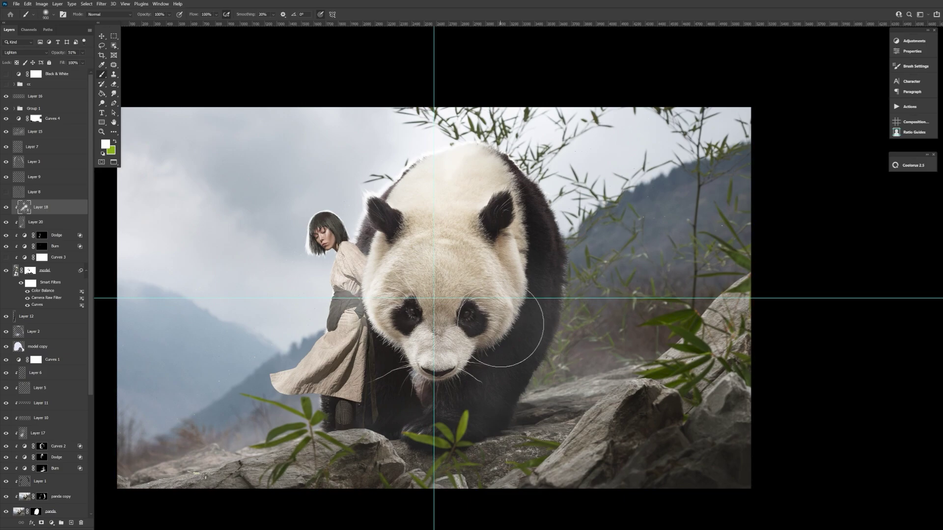
key(ctrl+z)
Create a new clipped layer above the model's Dodge layer and choose a light grey foreground colour
click(42, 236)
click(71, 522)
click(343, 296)
click(105, 144)
click(449, 163)
click(754, 205)
key(ctrl+z)
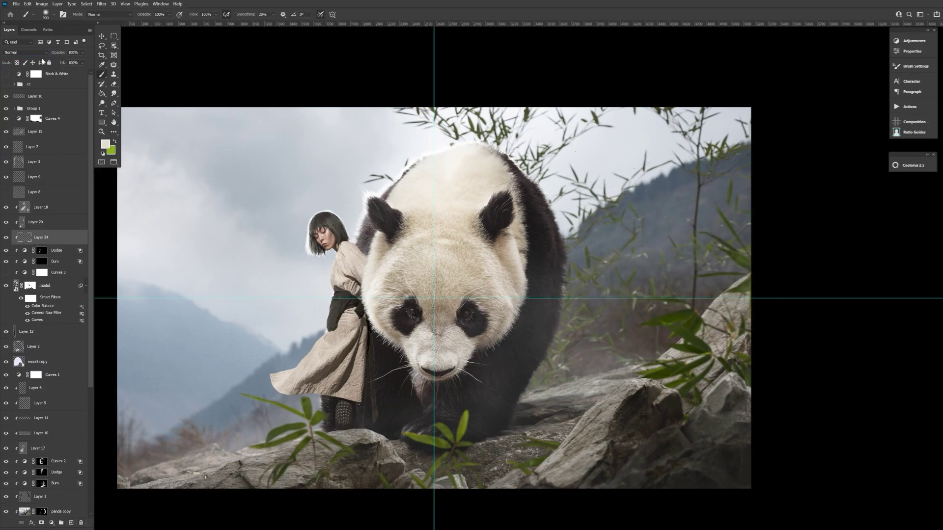
Set the new layer to Lighten, brush soft haze over the model's dress, and reduce the layer opacity to 20%
click(25, 53)
click(24, 110)
click(350, 318)
drag(349, 318, 351, 311)
drag(56, 53, 9, 52)
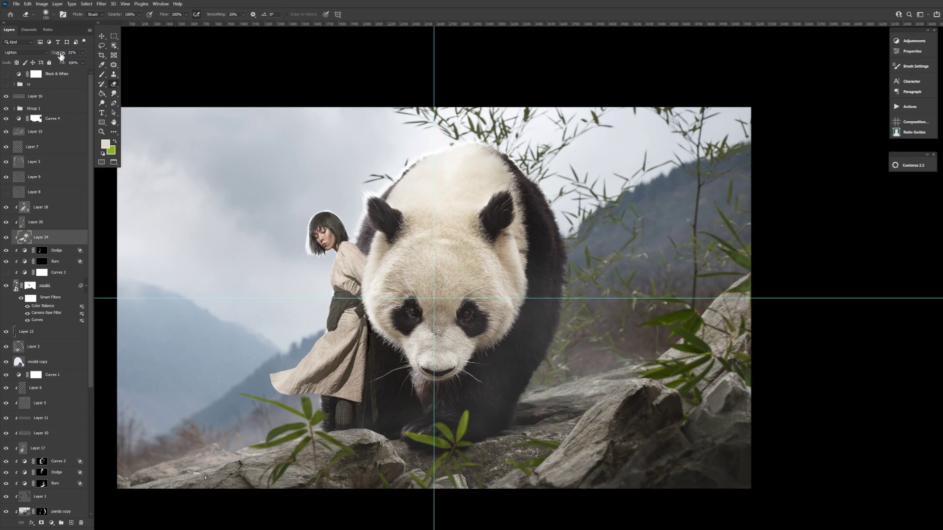
Expand Group 1 and move the foreground leaves on the Hue/Saturation 1 layer slightly right and down
key(v)
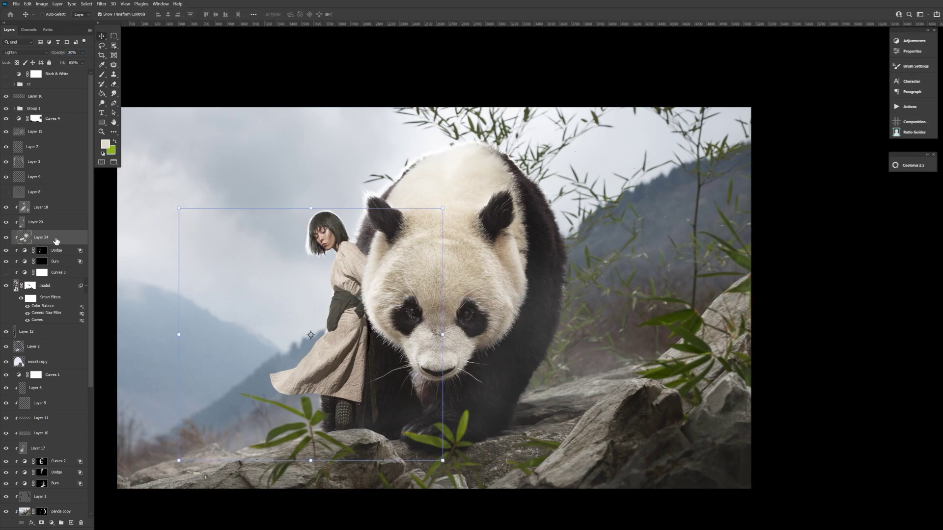
click(14, 109)
click(69, 392)
drag(315, 422, 341, 440)
Darken the Hue/Saturation 1 leaves with a Brightness/Contrast adjustment of brightness -150 and contrast -23
click(42, 4)
mouse_move(51, 20)
click(133, 21)
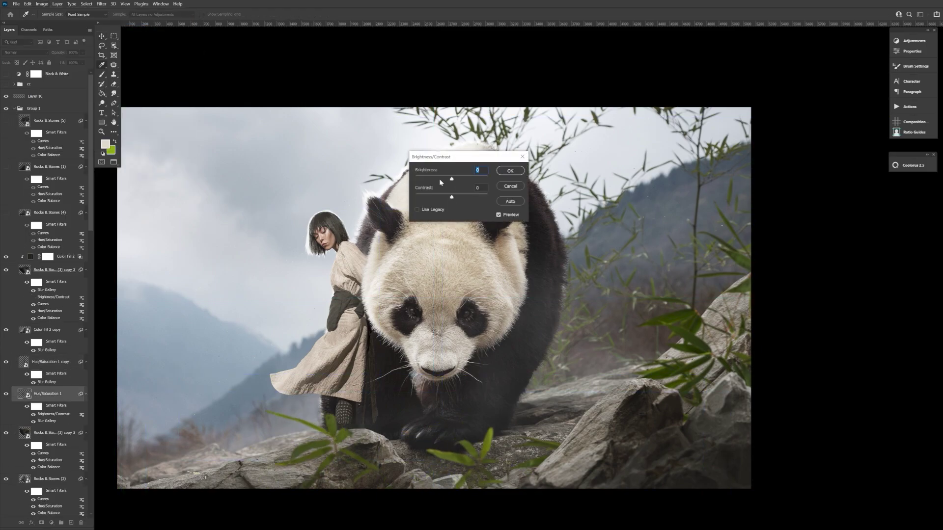
drag(451, 180, 435, 198)
drag(438, 179, 398, 183)
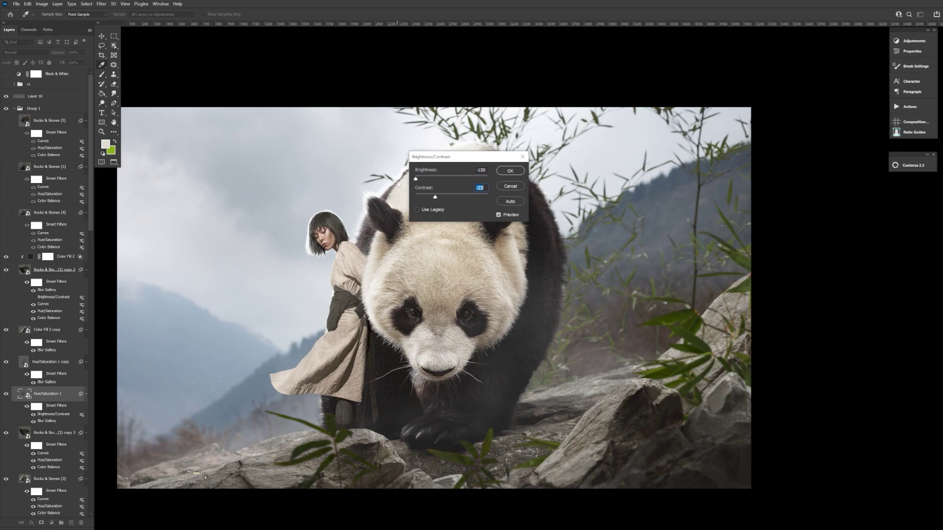
click(510, 171)
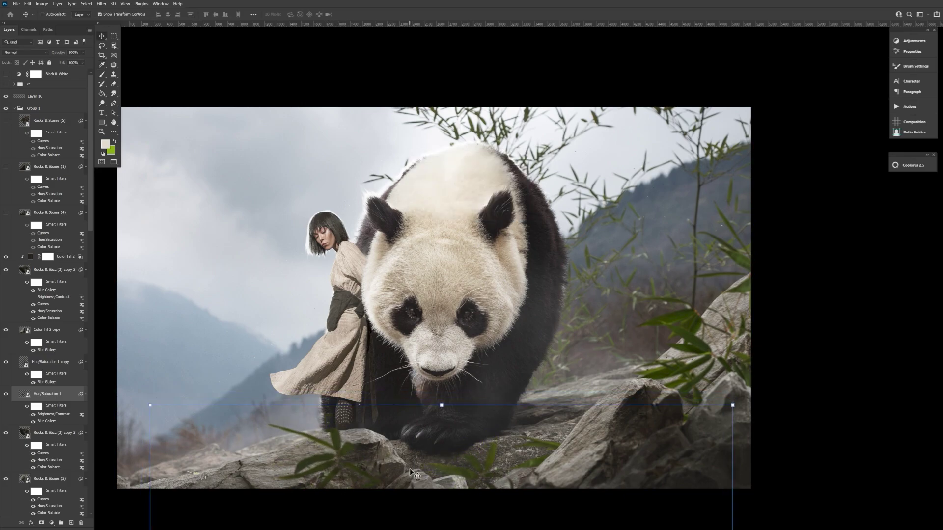